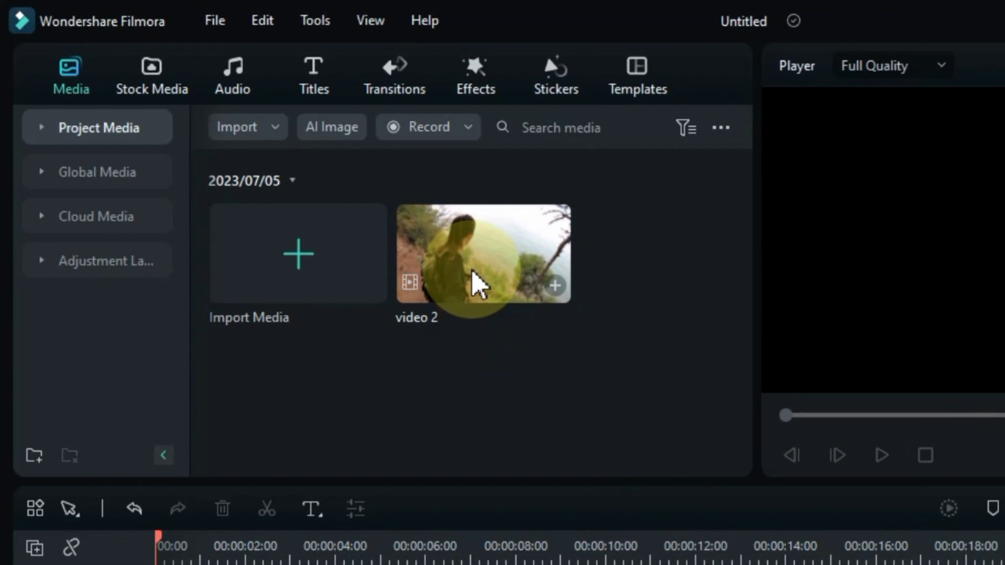
Put video 2 on the first video track, match the project to 1920 x 1080 29.97fps, and preview it
drag(473, 271, 98, 489)
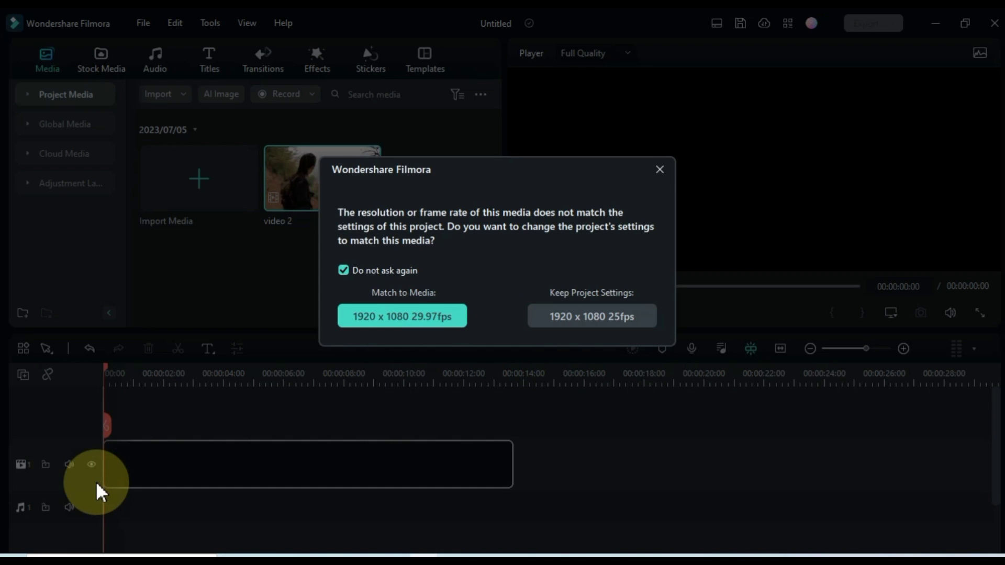
click(387, 321)
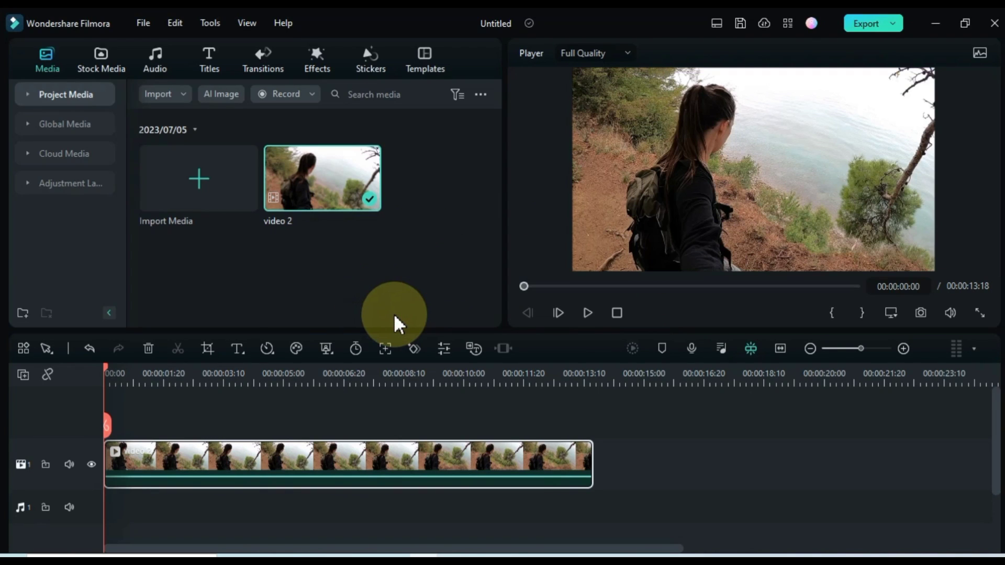
click(586, 314)
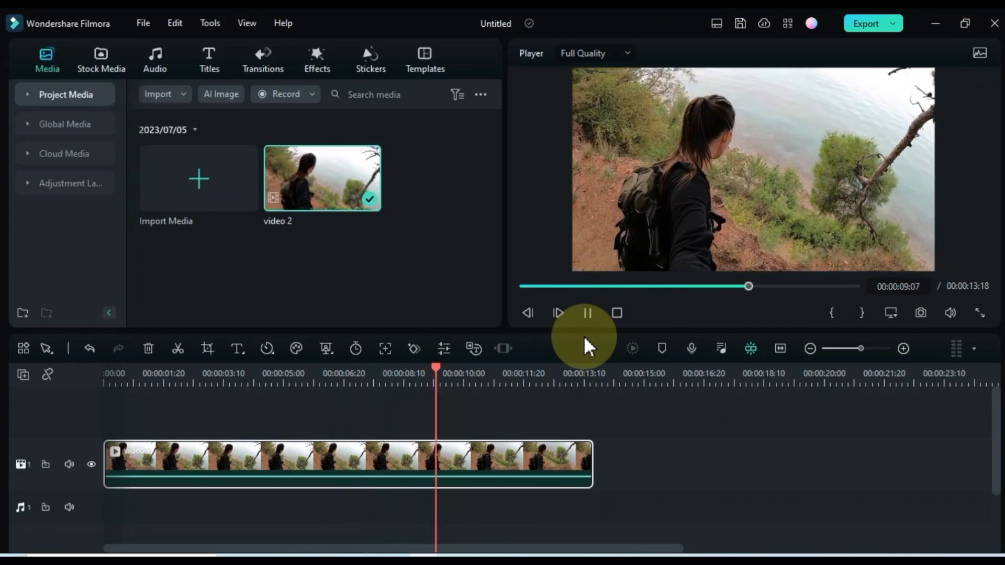
click(492, 413)
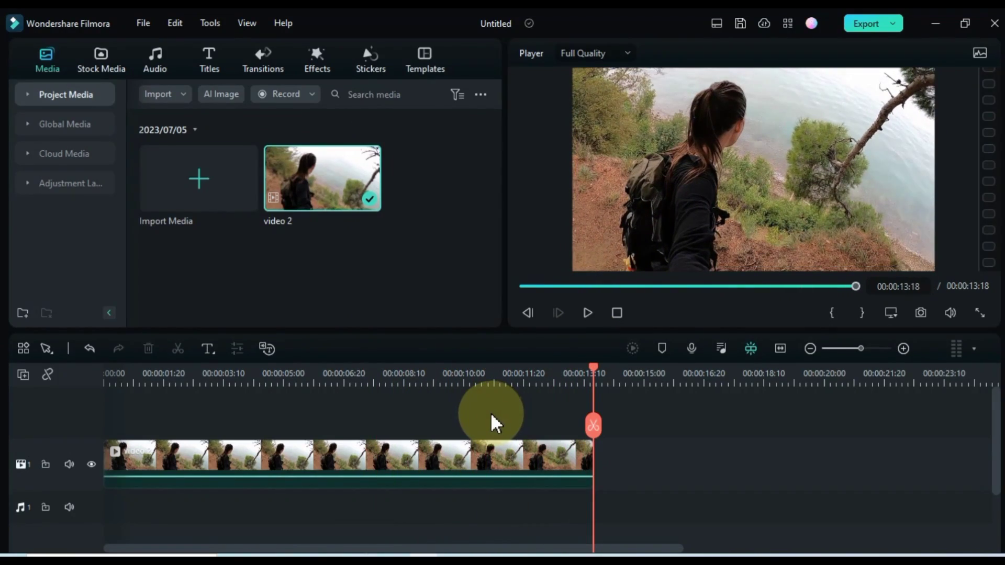
Add the Cinema 21:9 effect to track 2 and stretch it across the full length of video 2
click(319, 66)
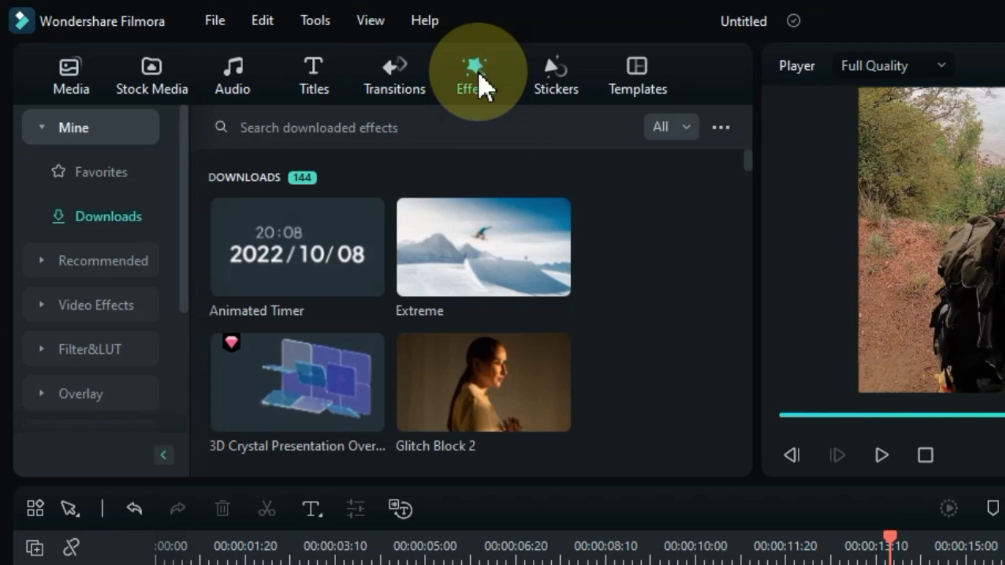
click(467, 126)
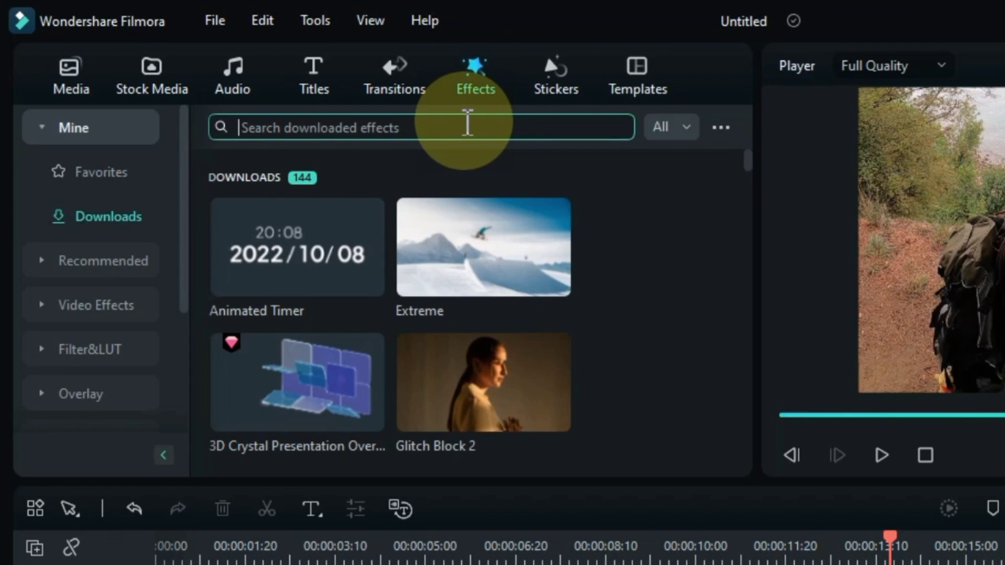
text(cinema)
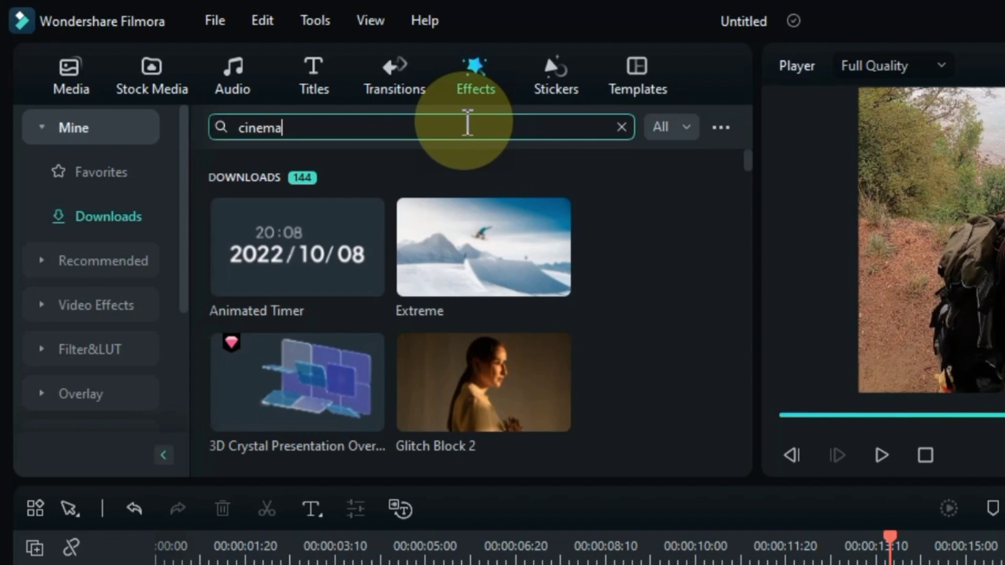
text( 21:9)
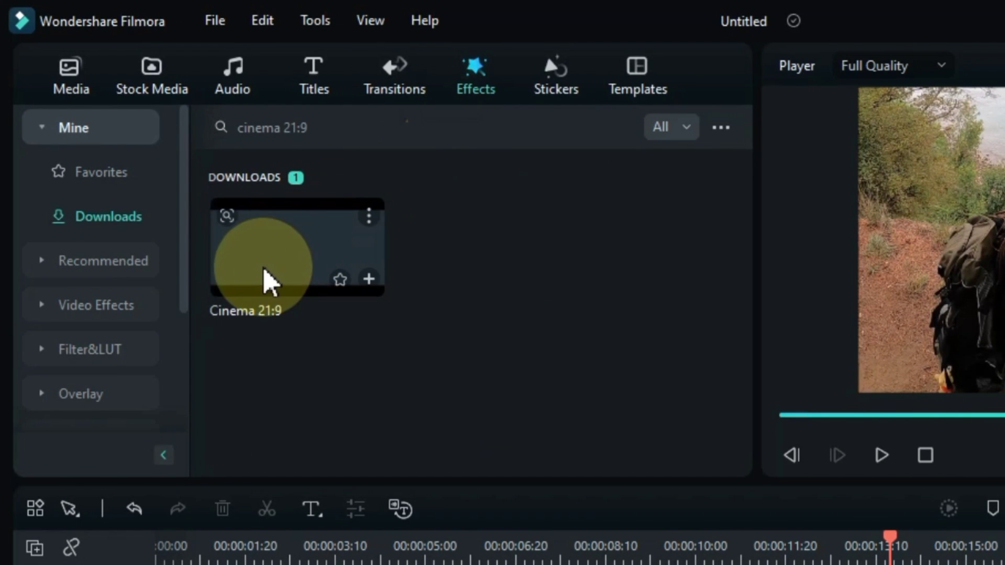
drag(264, 283, 156, 354)
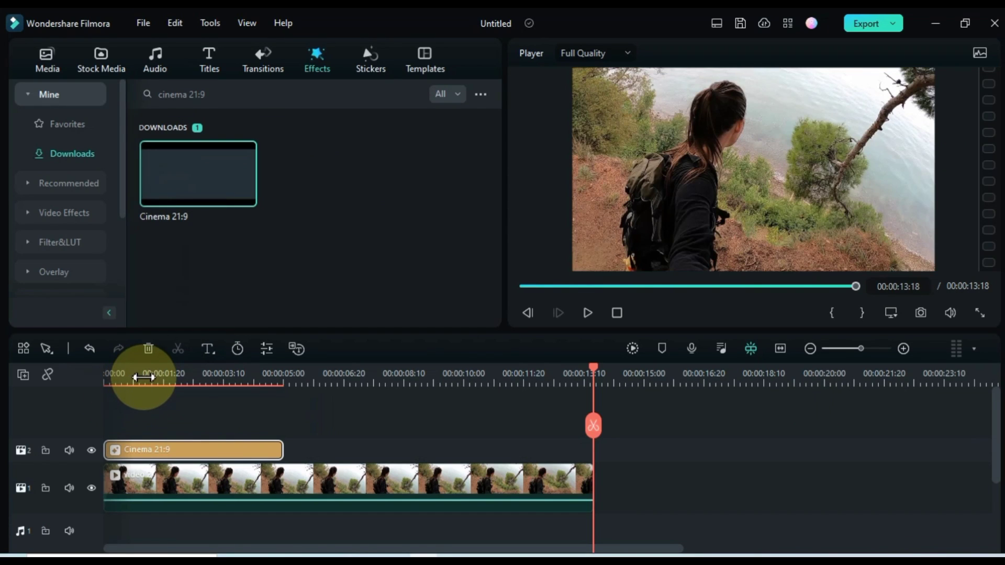
click(216, 297)
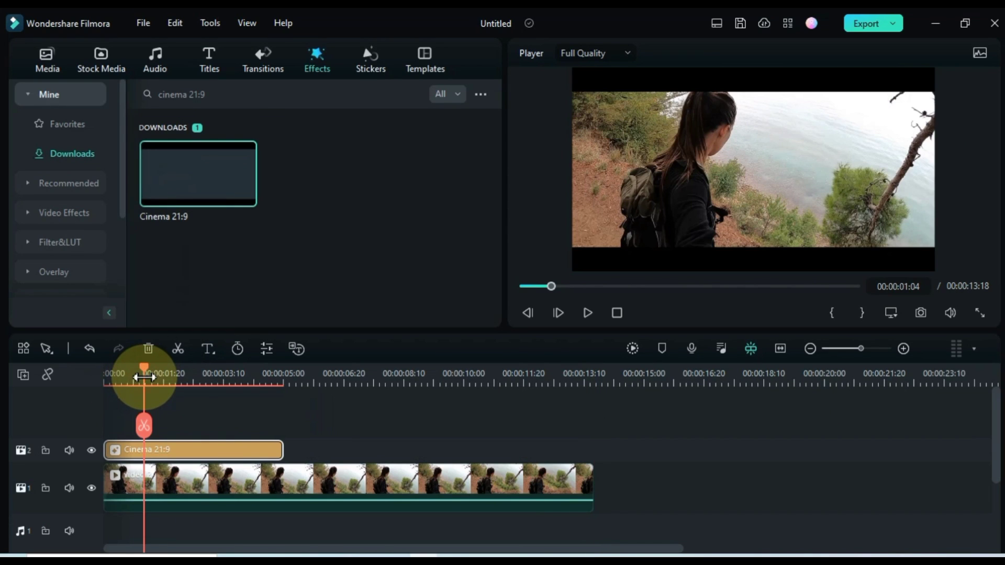
drag(277, 455, 589, 461)
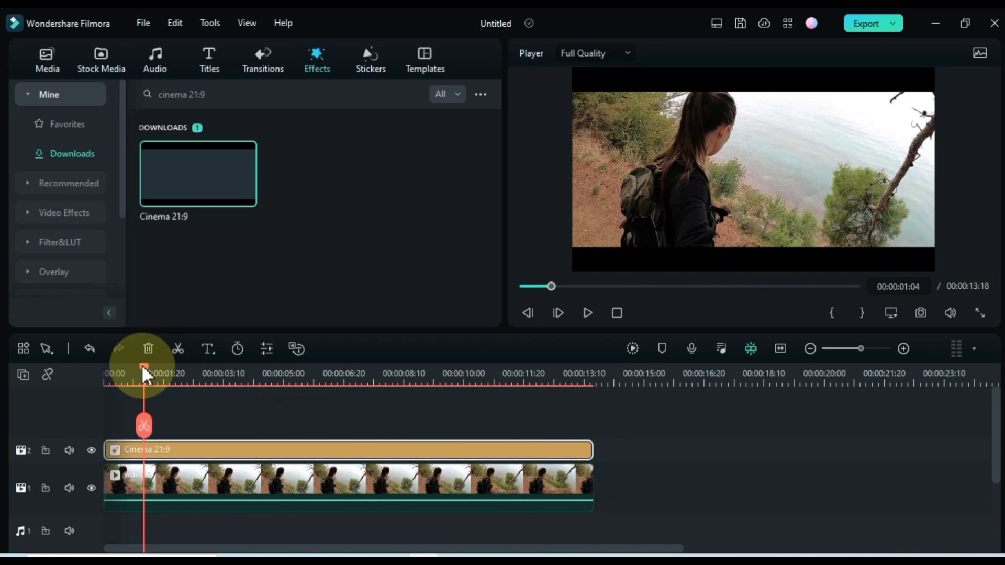
drag(142, 367, 342, 431)
Set the video 2 clip's Transform scale to 116% and check the framing
click(346, 470)
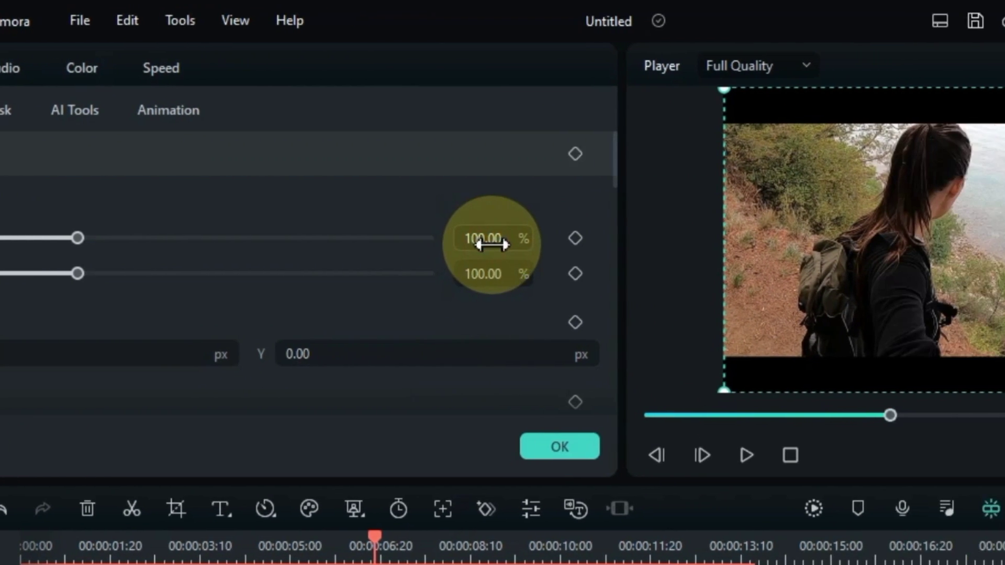
drag(620, 242, 657, 242)
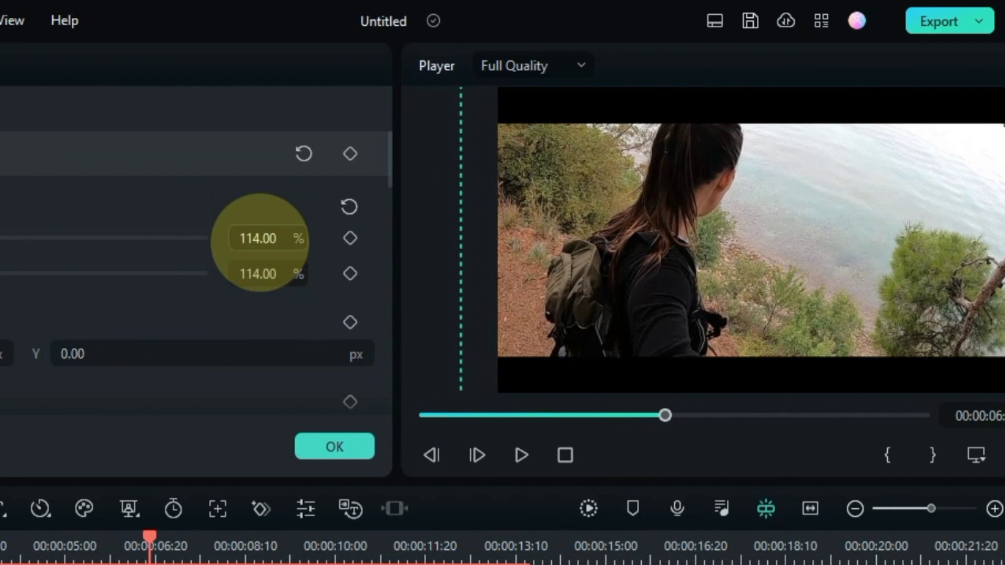
drag(259, 242, 261, 242)
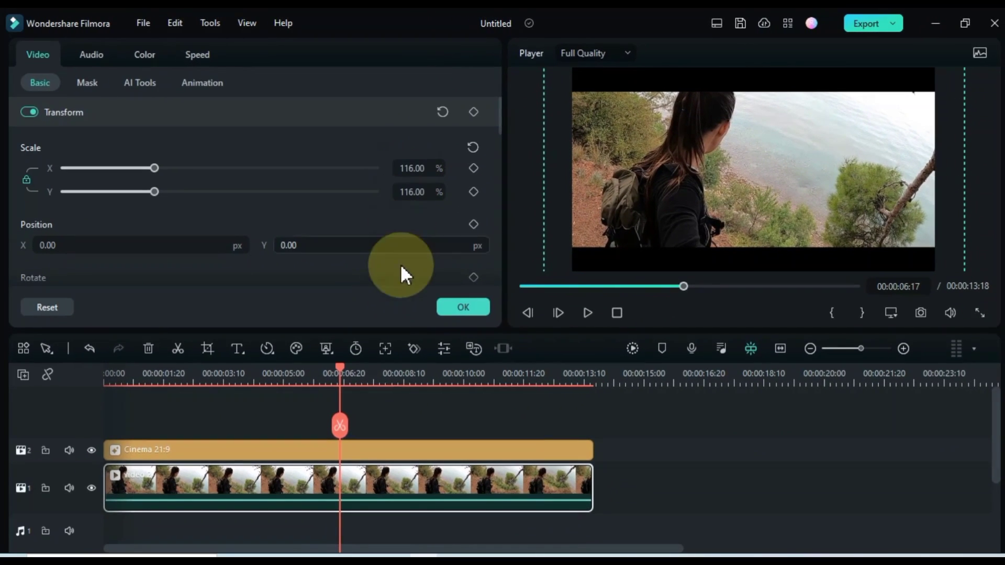
click(372, 412)
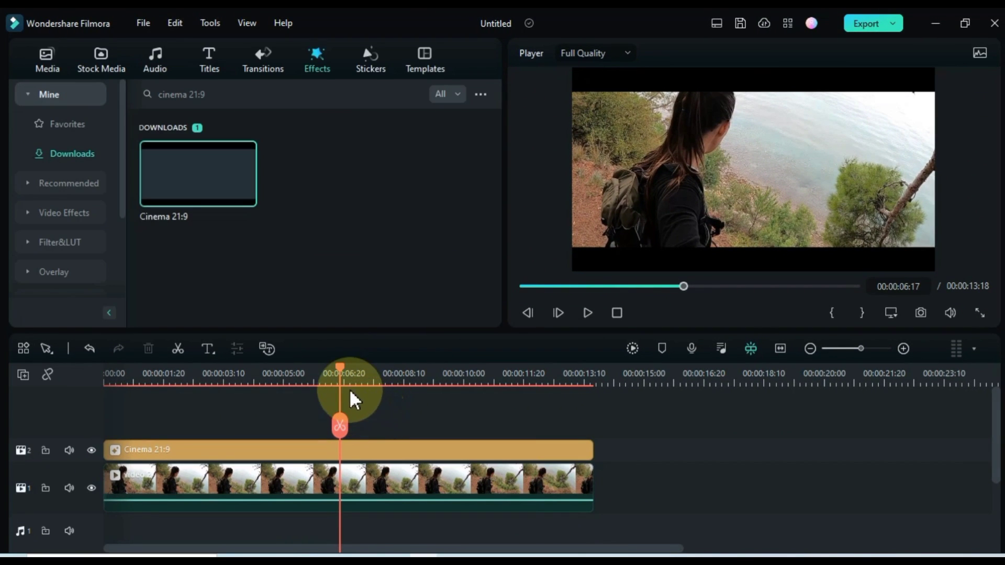
drag(339, 368, 312, 448)
Duplicate video 2 onto a new track 3 above the Cinema 21:9 effect and select the copy
click(317, 492)
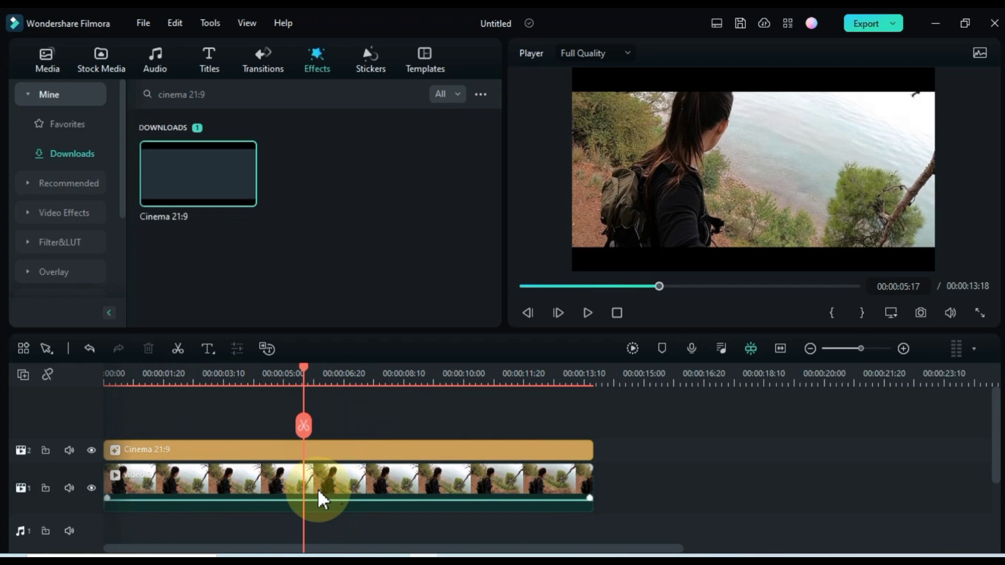
drag(317, 489, 322, 429)
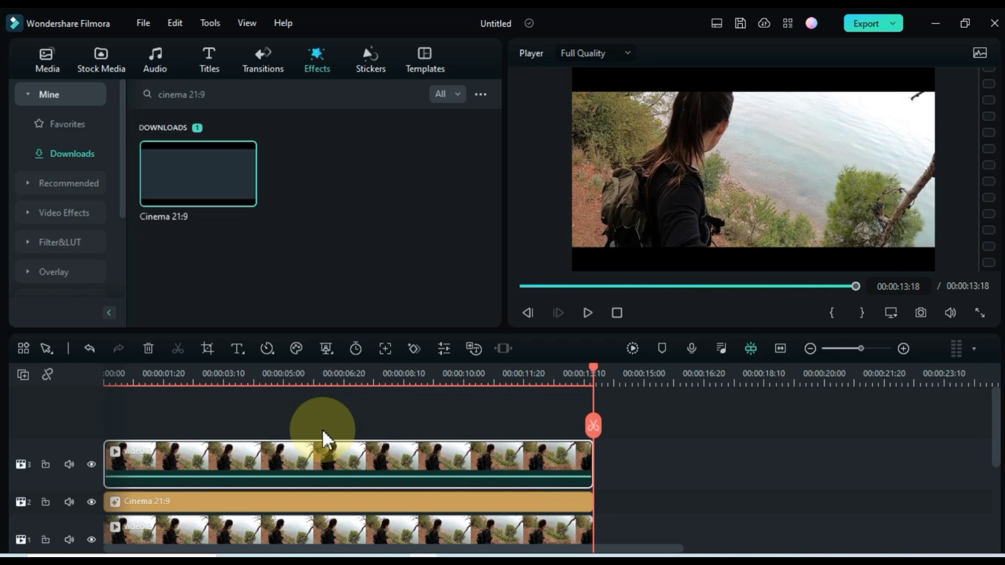
click(311, 377)
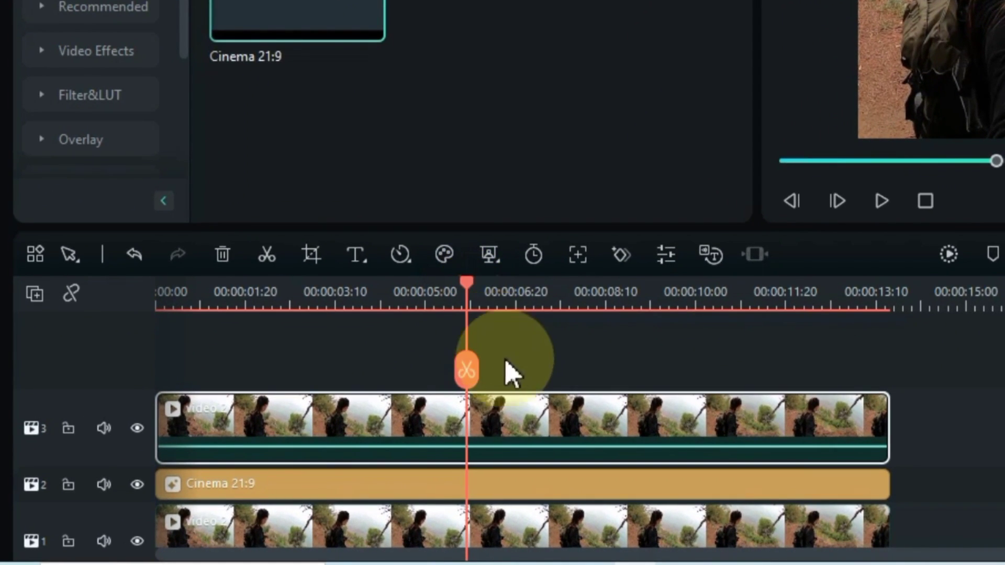
click(347, 458)
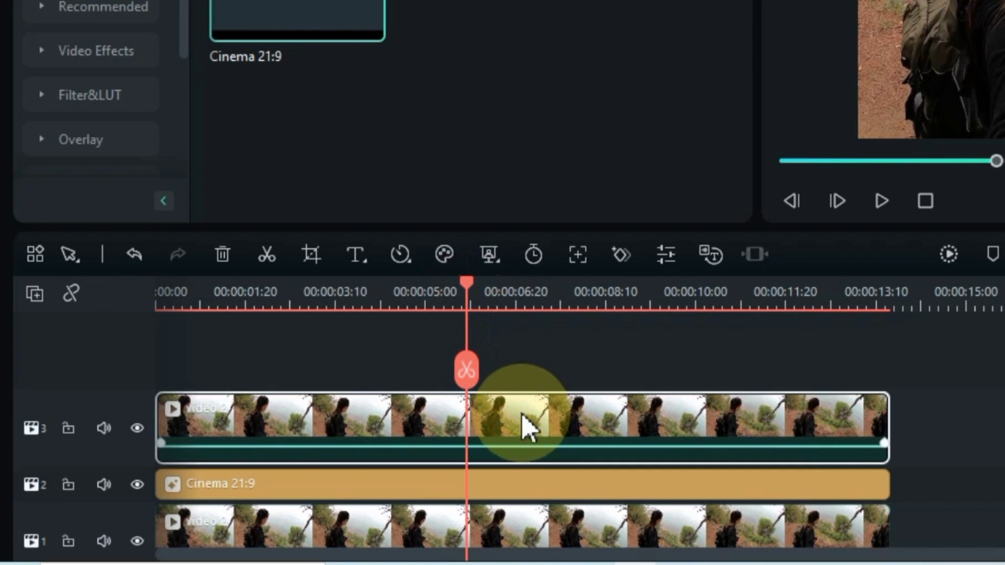
click(490, 255)
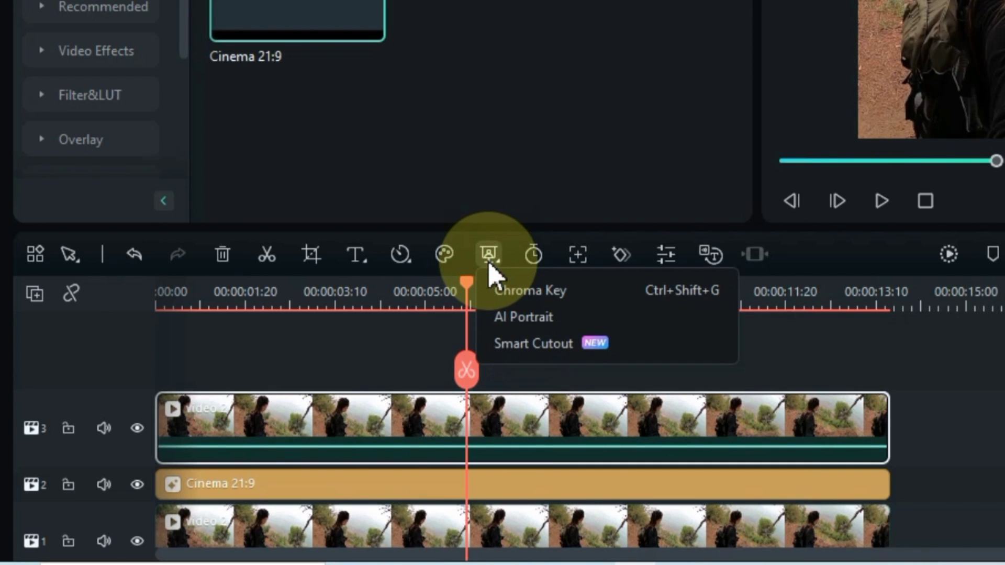
Apply AI Portrait to the track-3 copy with Edge Thickness -5 and Edge Feather 20
click(528, 317)
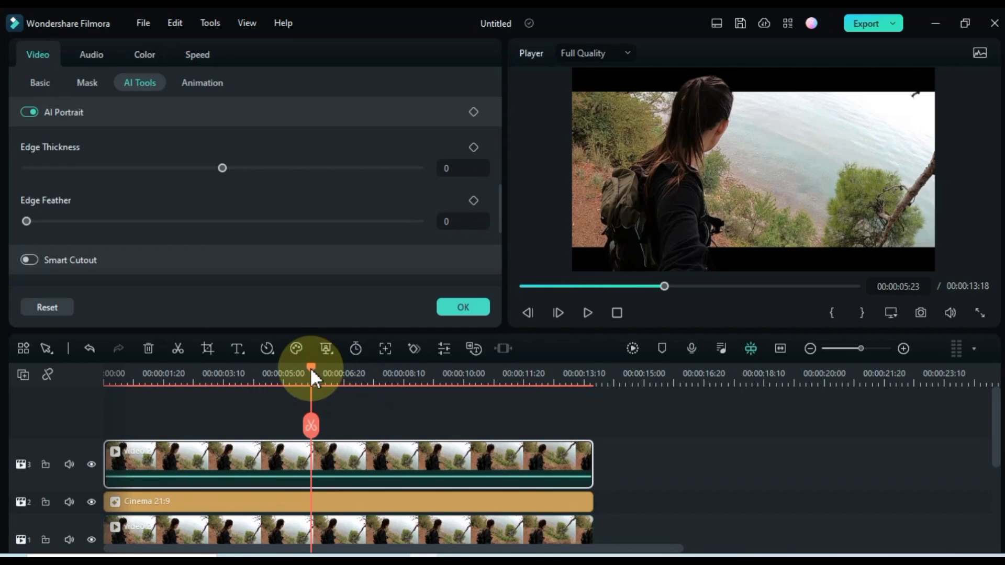
drag(103, 486, 185, 503)
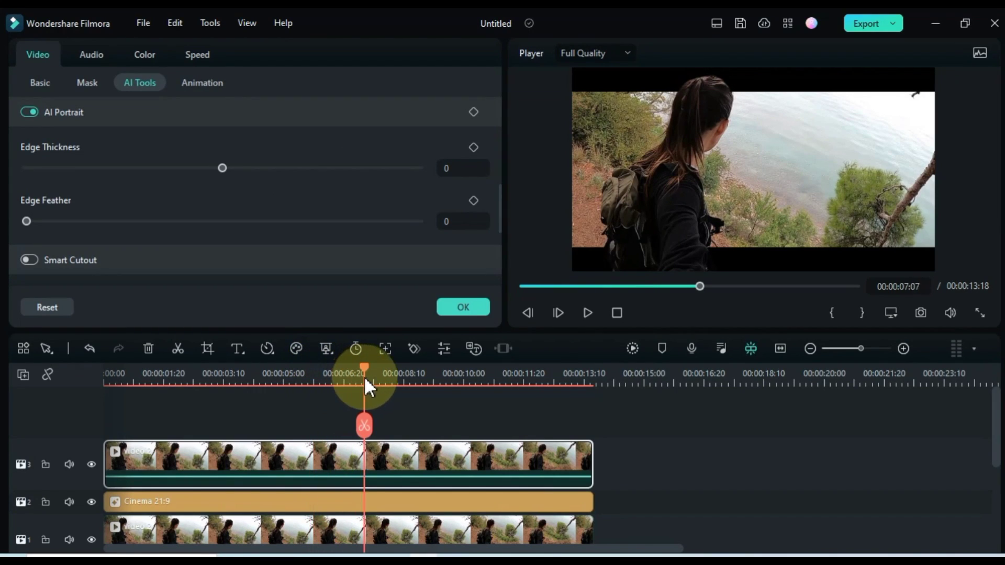
drag(366, 381, 205, 404)
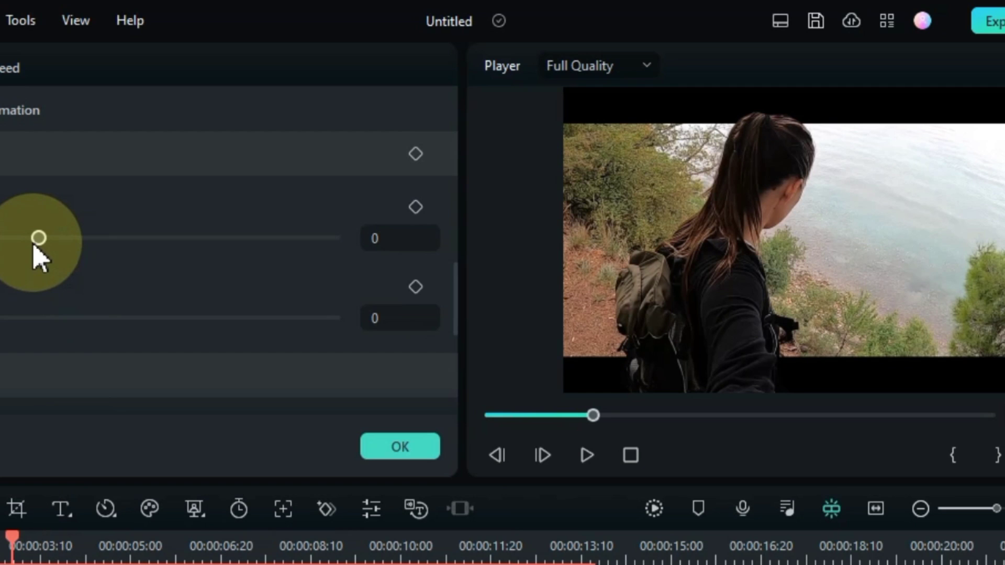
drag(34, 246, 28, 247)
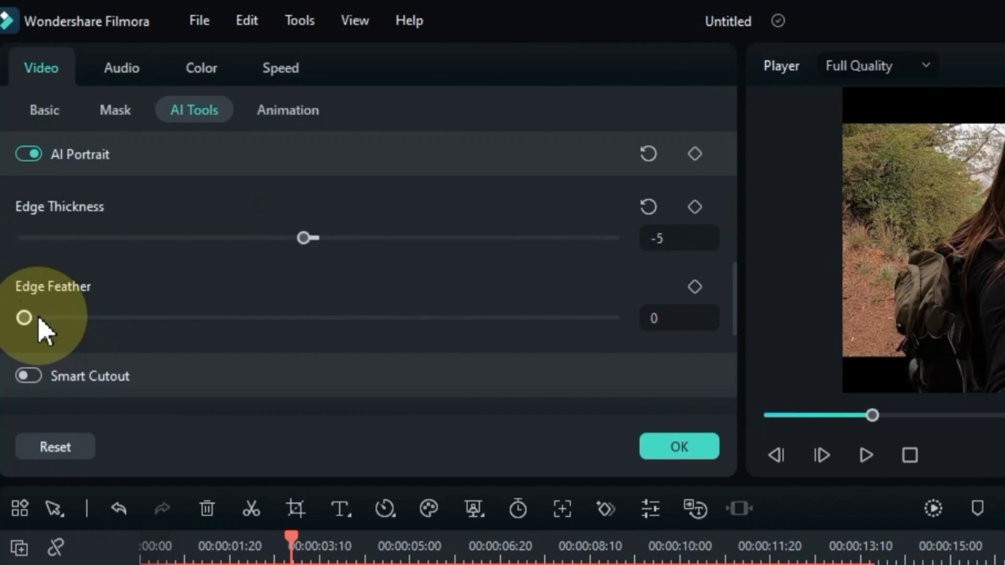
drag(39, 320, 641, 385)
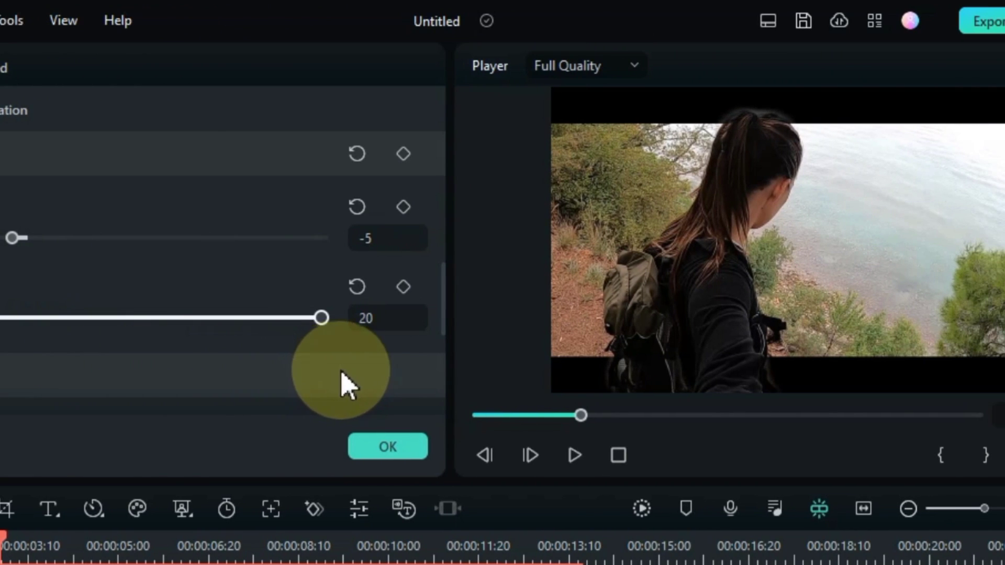
drag(341, 372, 355, 374)
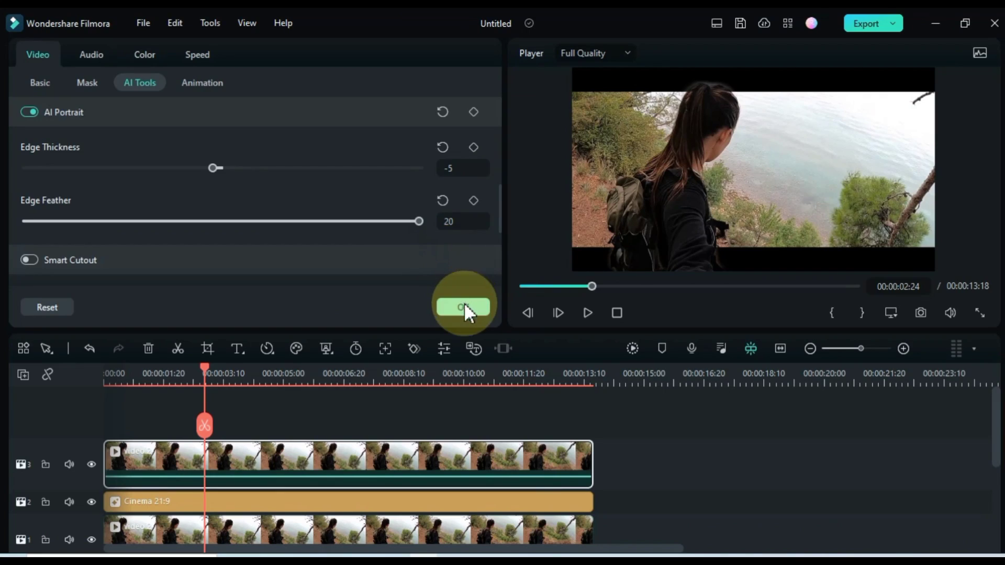
click(388, 446)
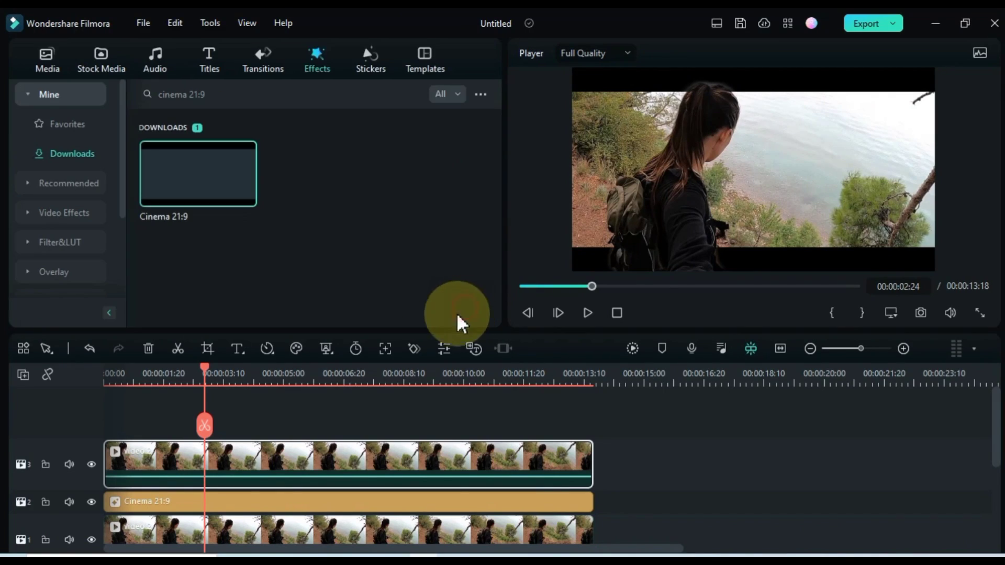
drag(235, 396, 101, 382)
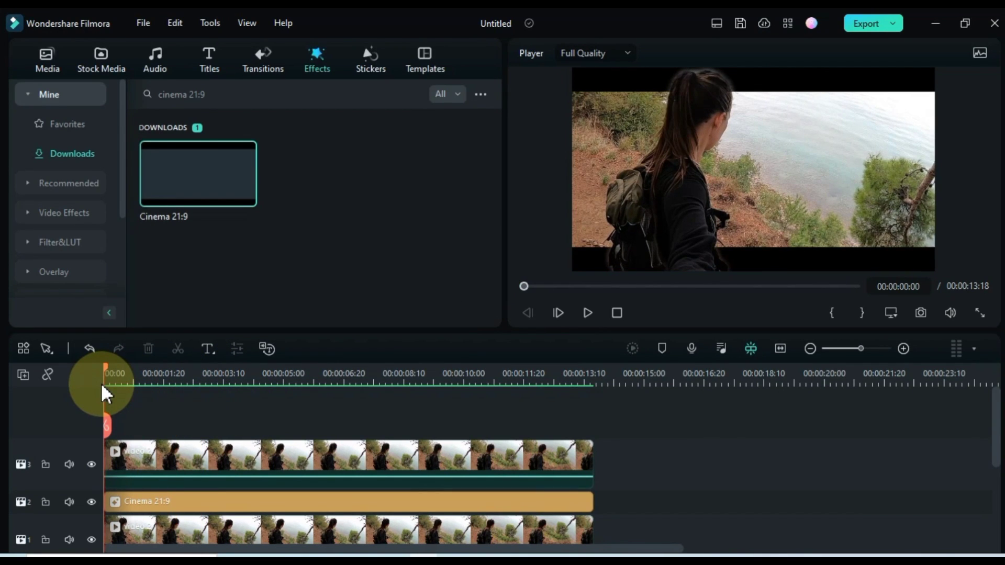
Play back the finished sunset time-lapse edit
click(586, 313)
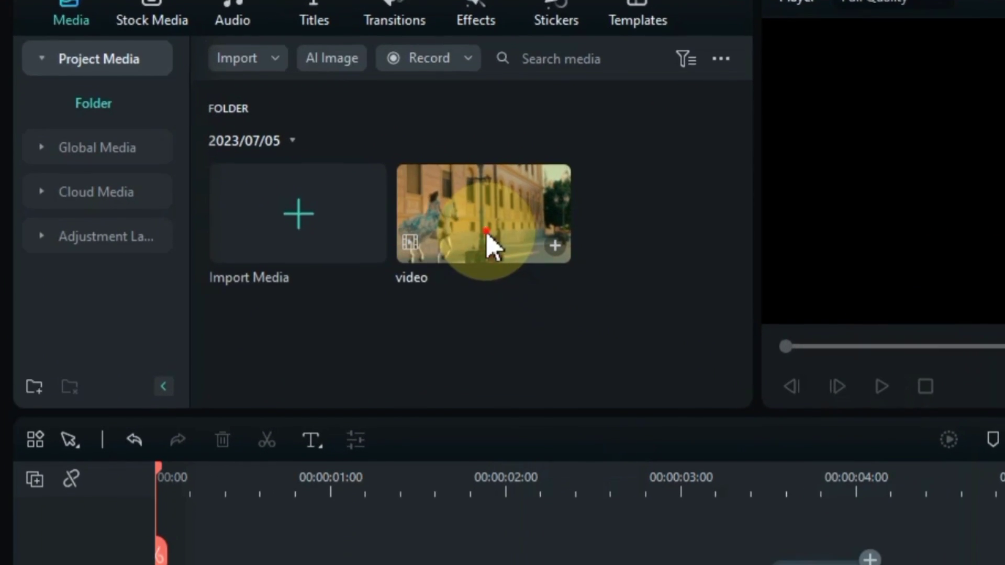
drag(486, 246, 157, 564)
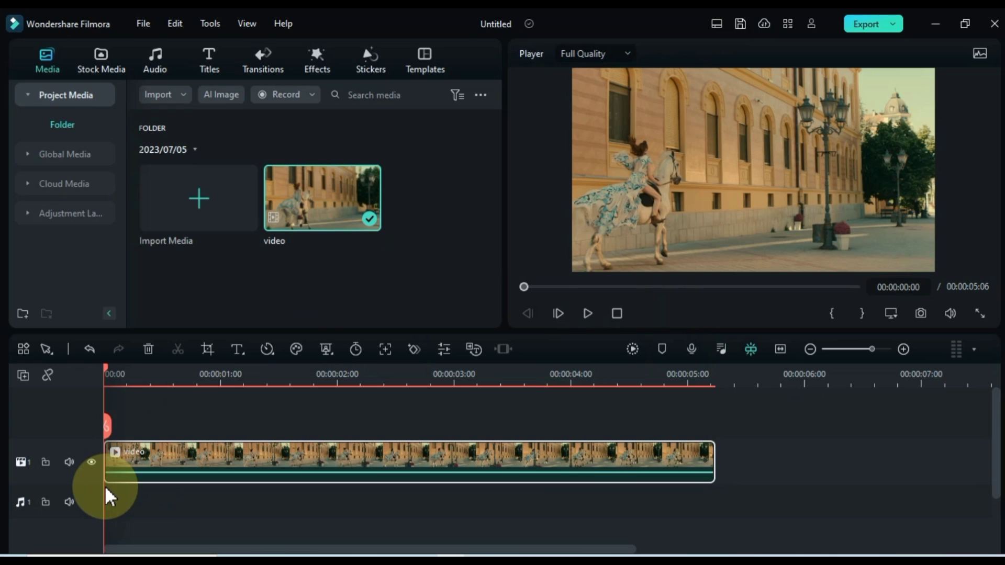
click(587, 313)
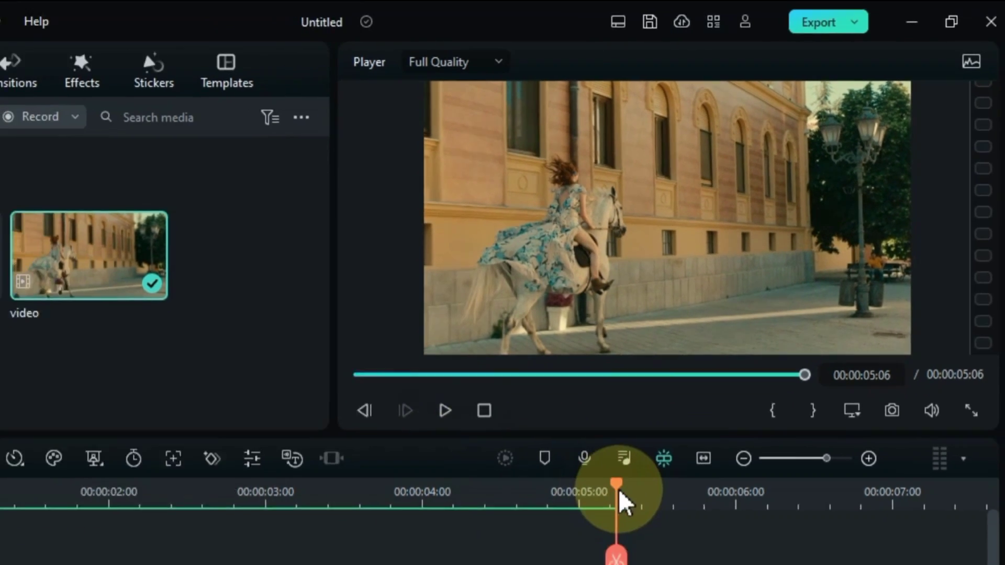
drag(571, 536, 0, 564)
drag(205, 418, 127, 430)
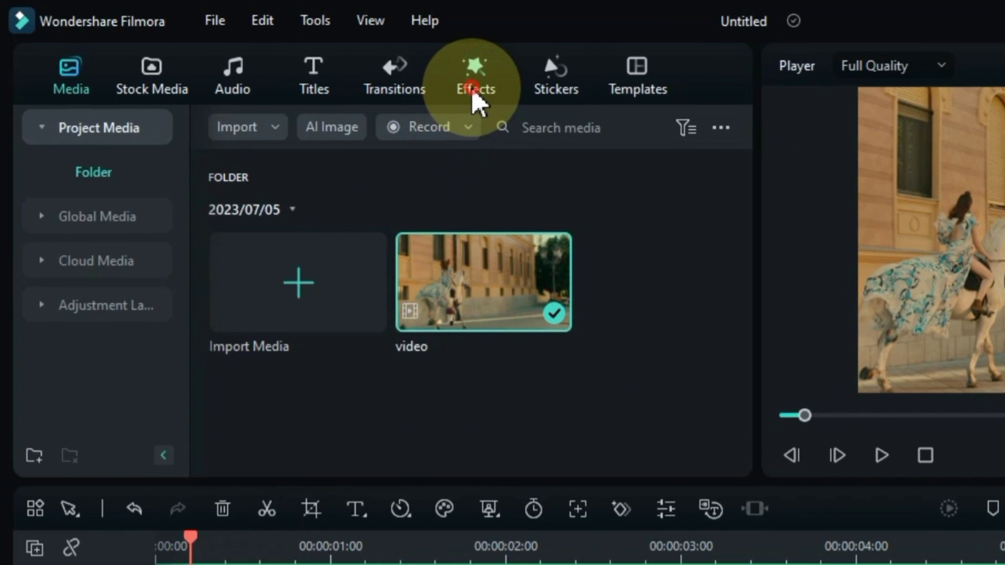
Place the Extreme effect from Downloads on track 2 above the horse-riding clip
click(476, 94)
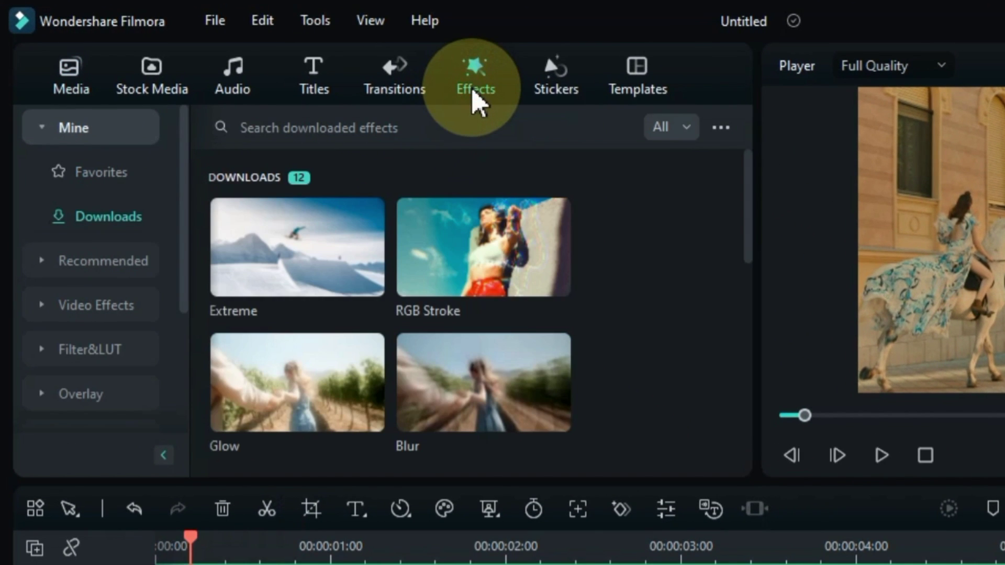
click(256, 252)
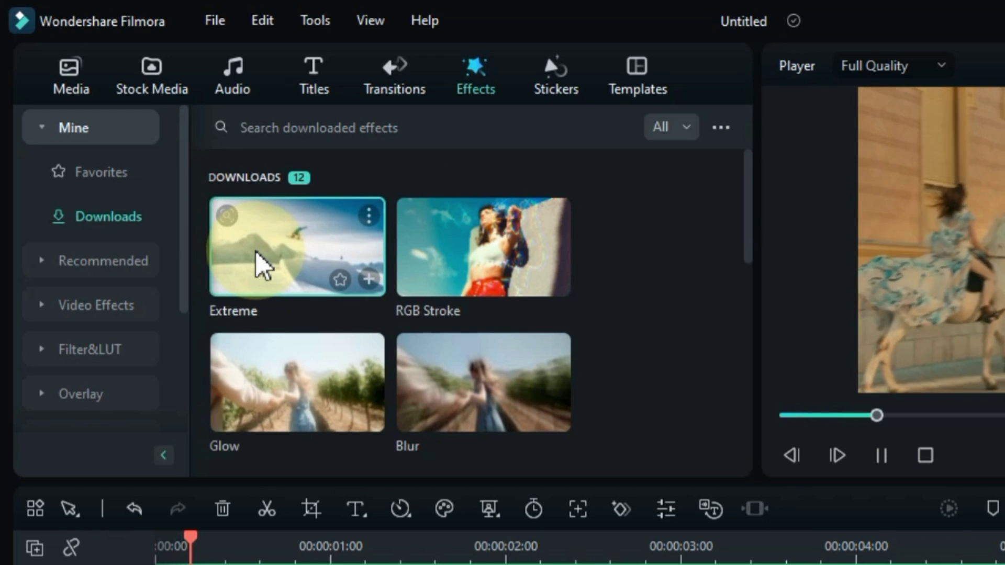
drag(255, 249, 275, 538)
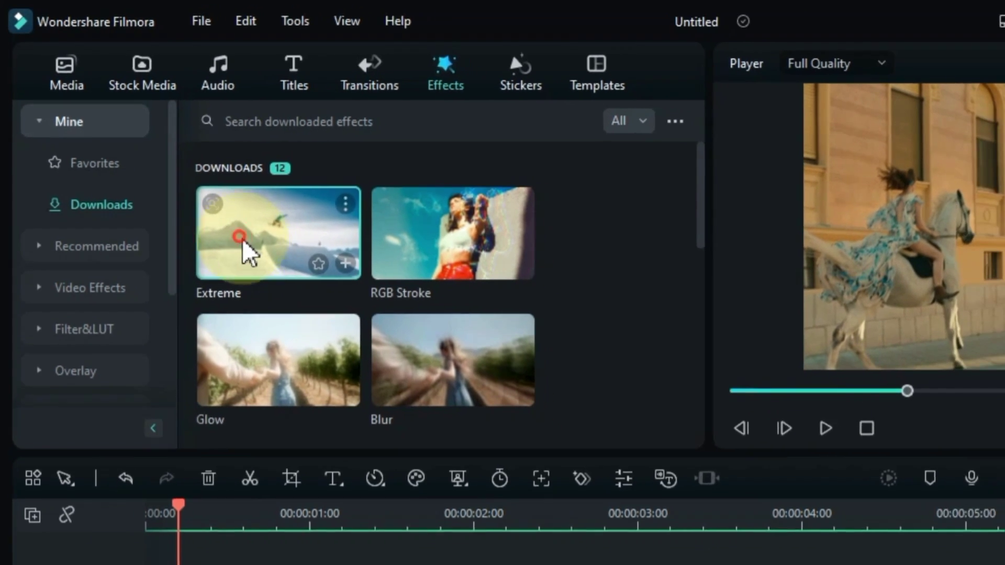
drag(226, 444, 154, 516)
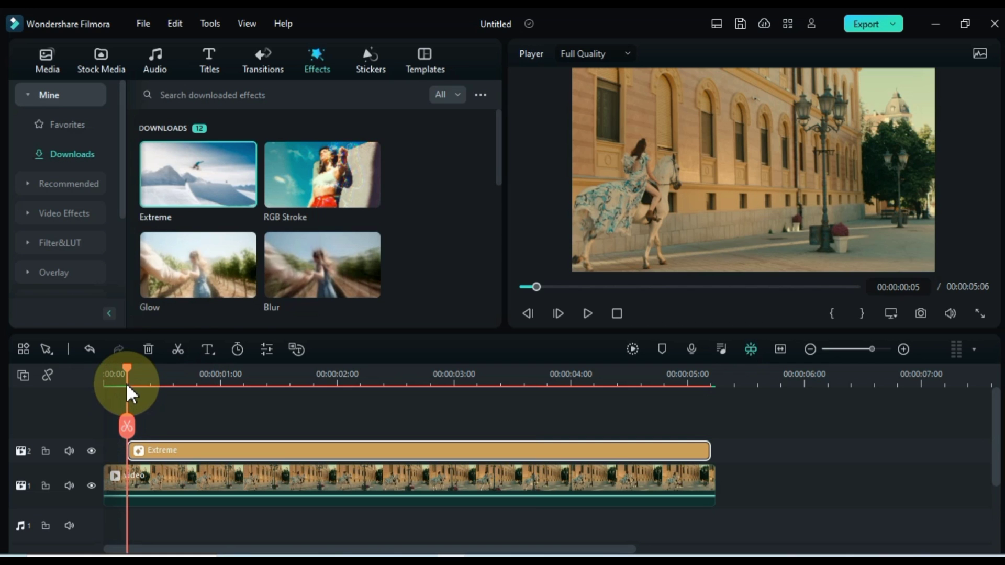
Split the Extreme effect around one and two seconds, deleting the pieces between bursts
drag(127, 370, 178, 387)
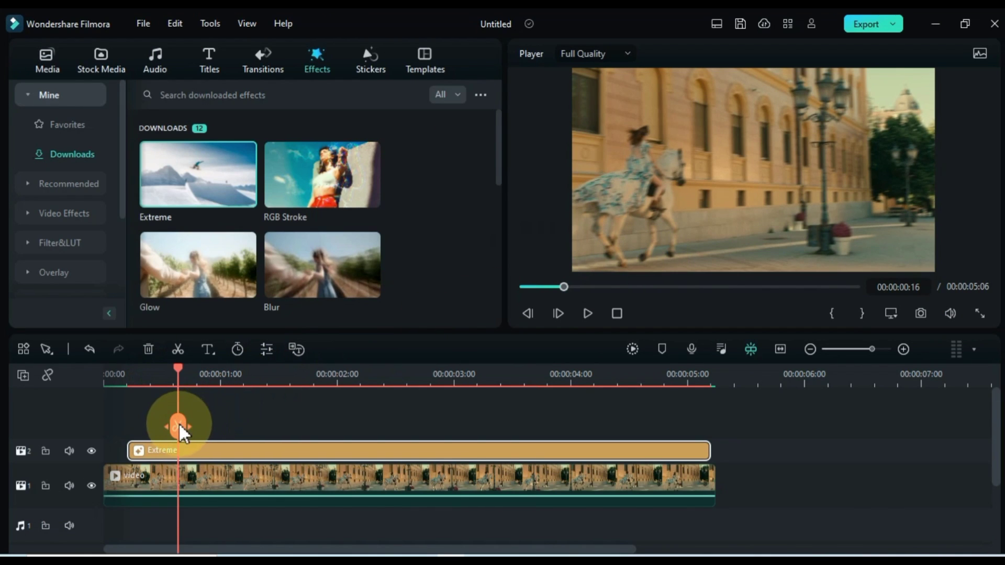
click(178, 428)
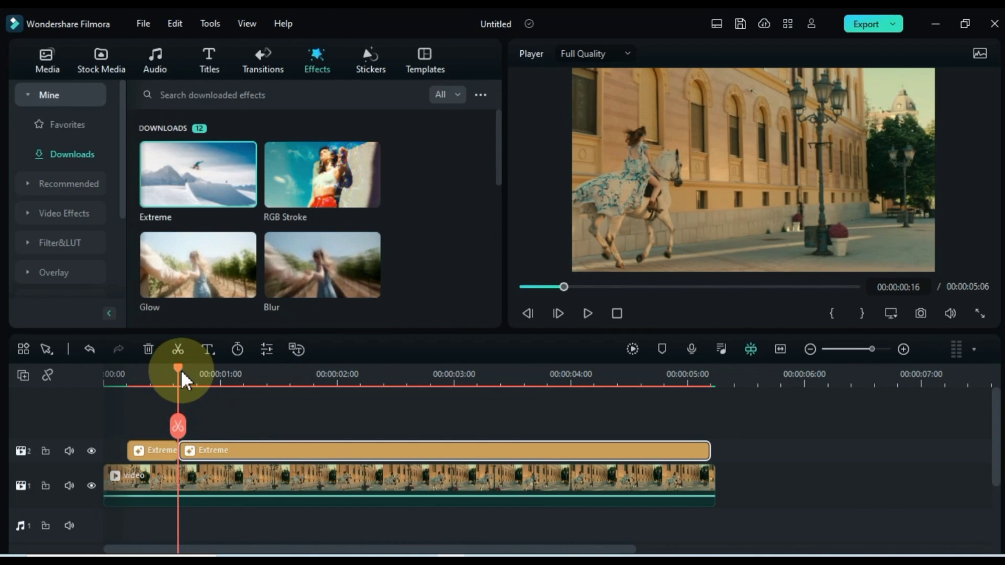
drag(178, 366, 228, 387)
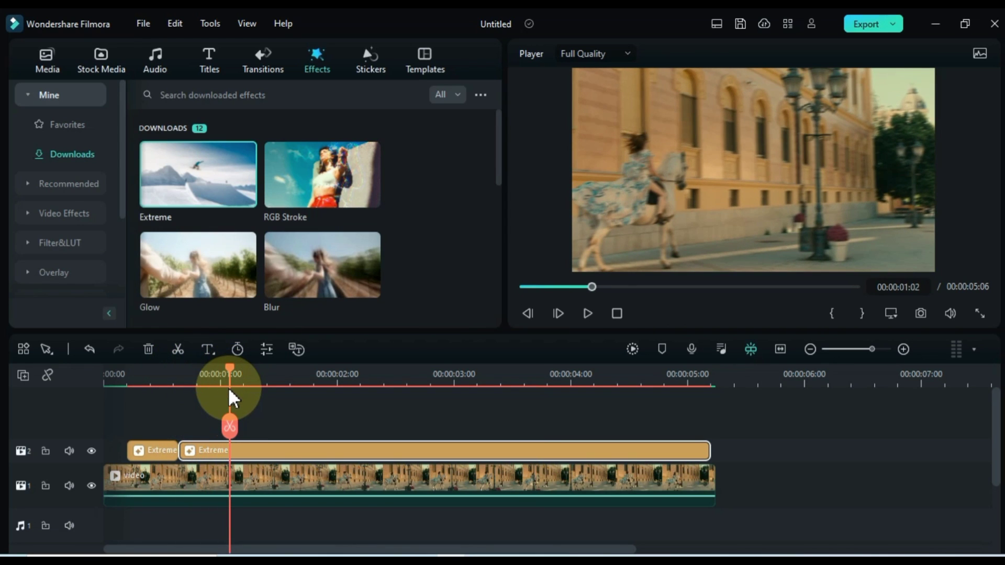
click(229, 421)
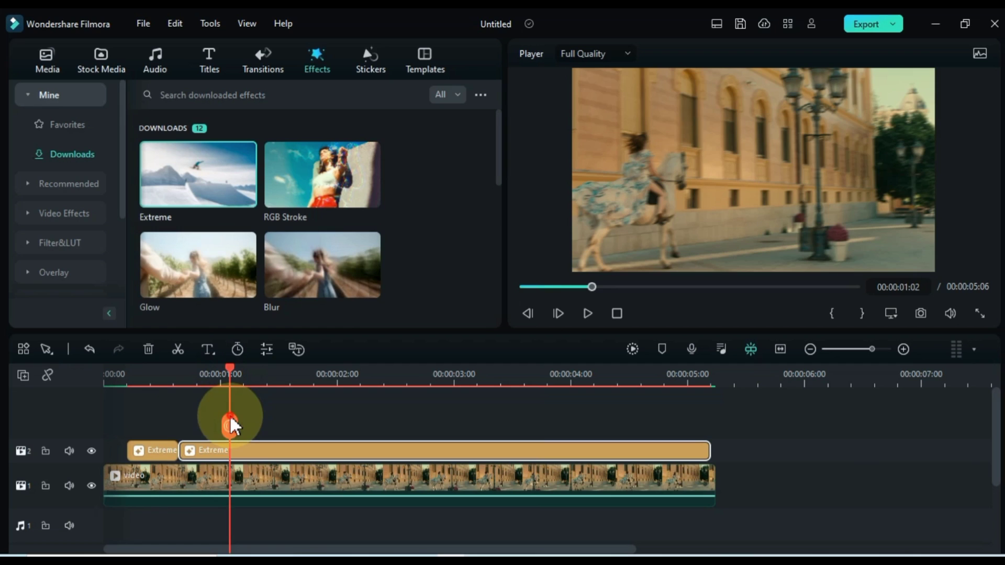
click(214, 450)
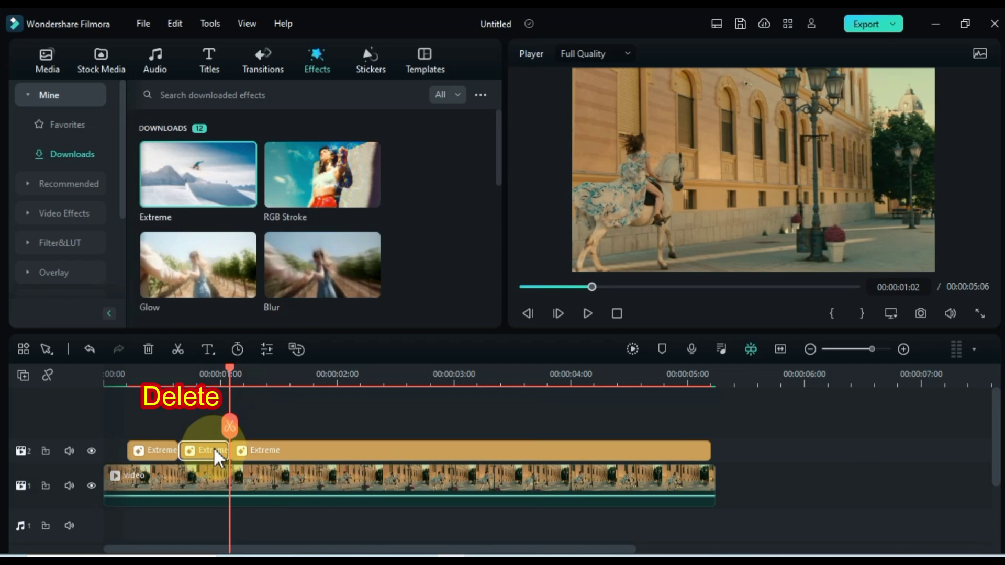
key(Delete)
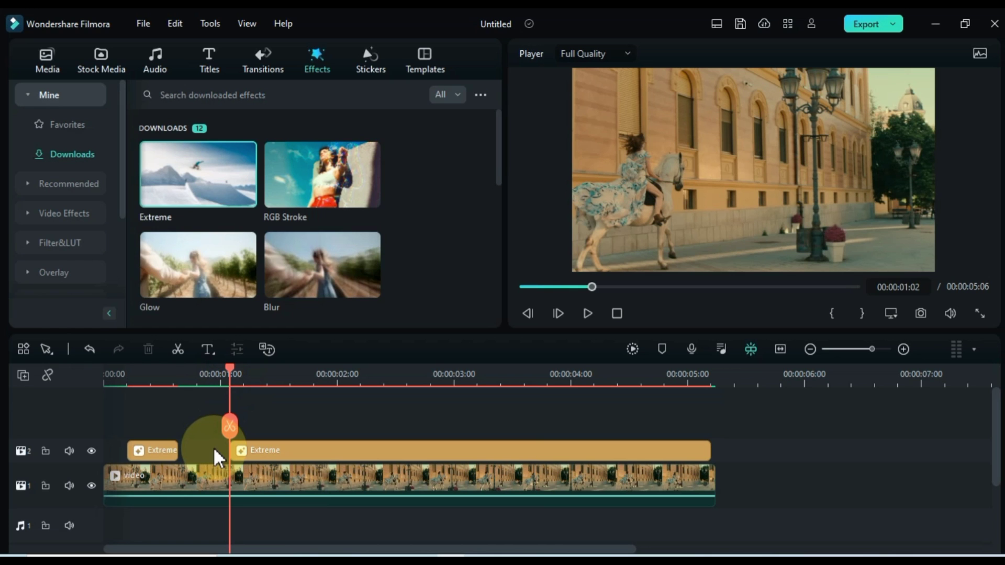
drag(231, 369, 293, 399)
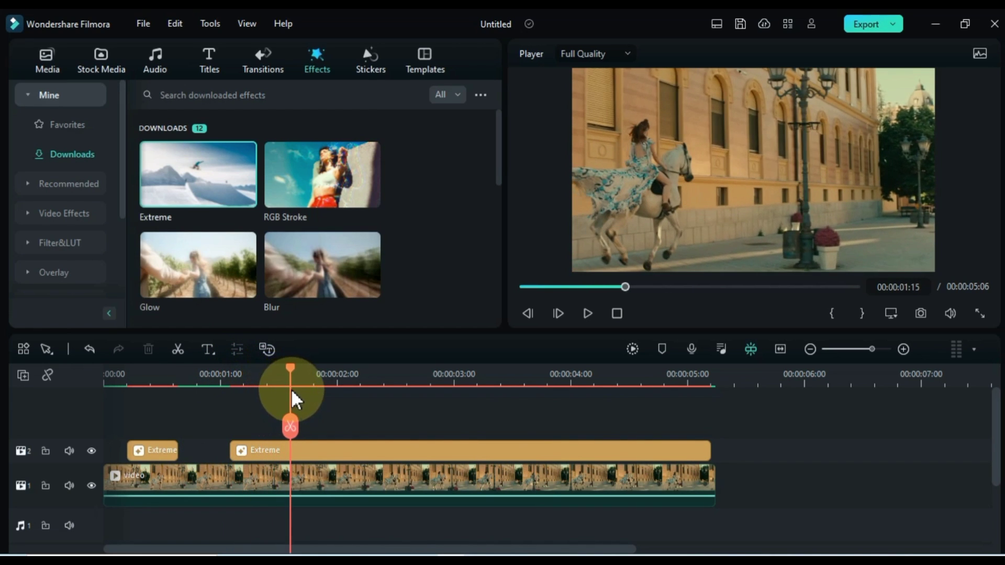
click(303, 452)
click(290, 426)
drag(290, 366, 695, 381)
click(346, 426)
click(321, 450)
key(Delete)
Cut out Extreme pieces around three seconds and between 00:00:03:18 and four seconds
click(351, 369)
click(422, 426)
click(470, 426)
click(456, 450)
key(Delete)
click(541, 425)
click(589, 425)
click(567, 450)
key(Delete)
Make the last Extreme burst near five seconds, fit the timeline to the view, and play the edit
click(669, 457)
click(659, 423)
click(665, 373)
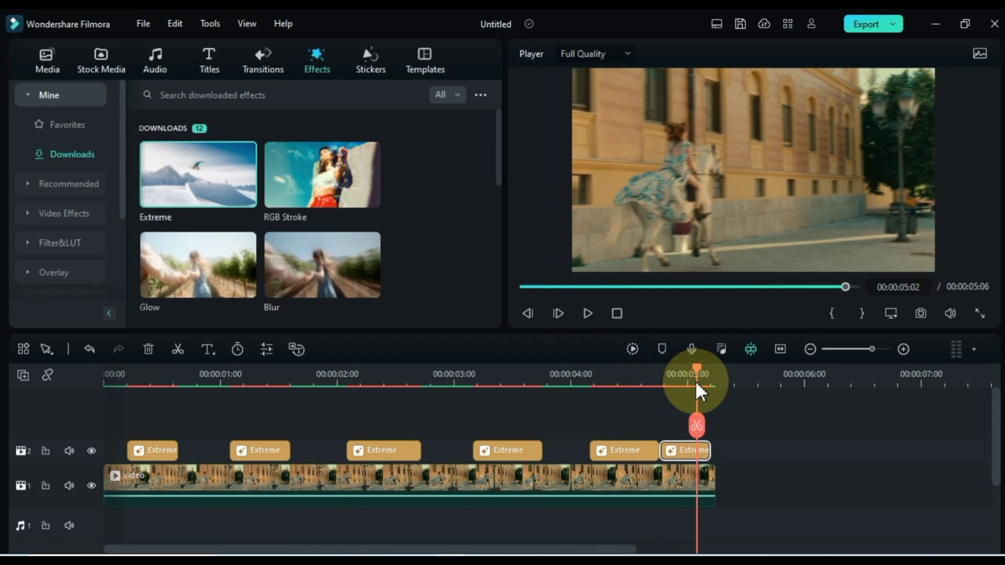
click(692, 422)
click(678, 450)
key(Delete)
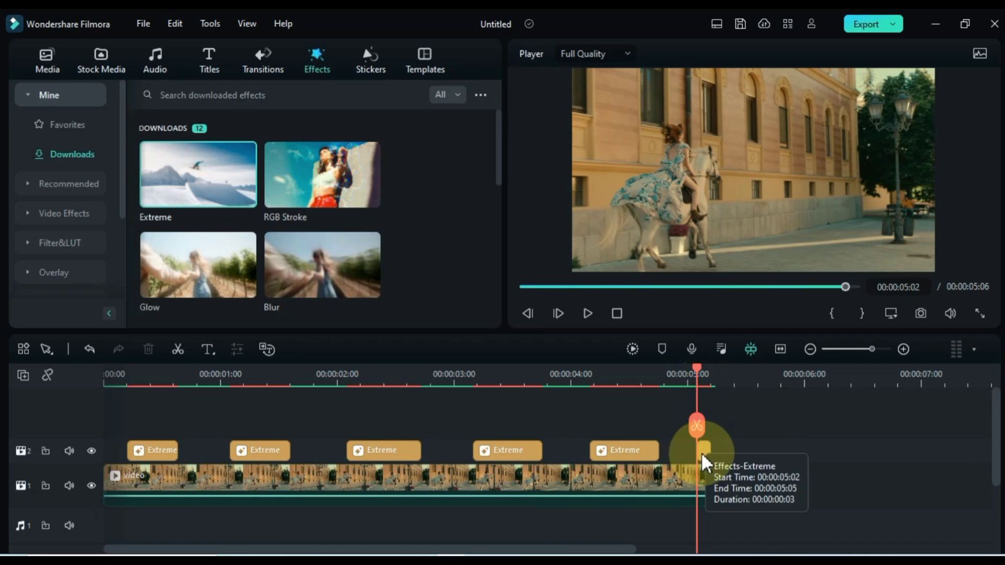
drag(702, 451, 717, 451)
click(779, 349)
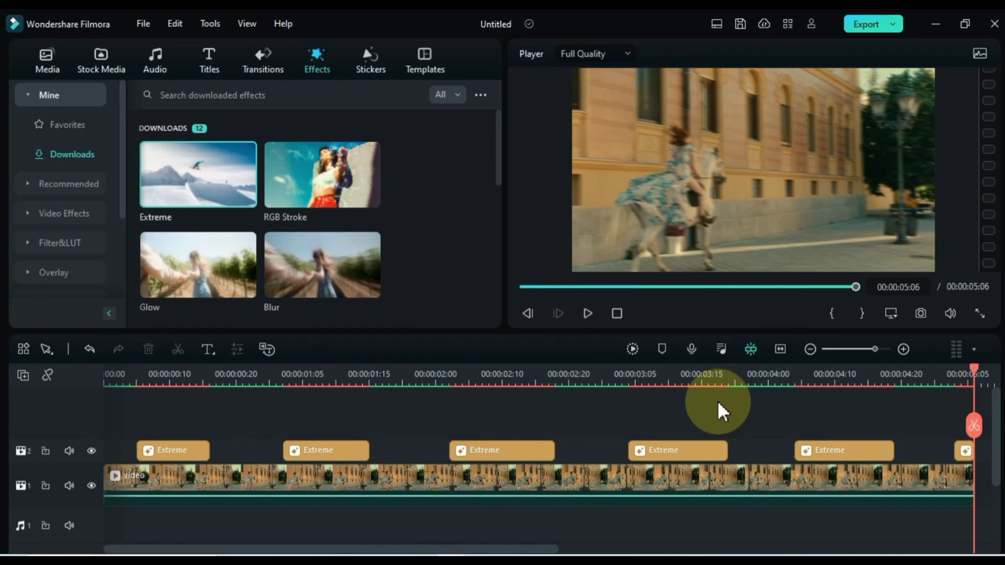
key(space)
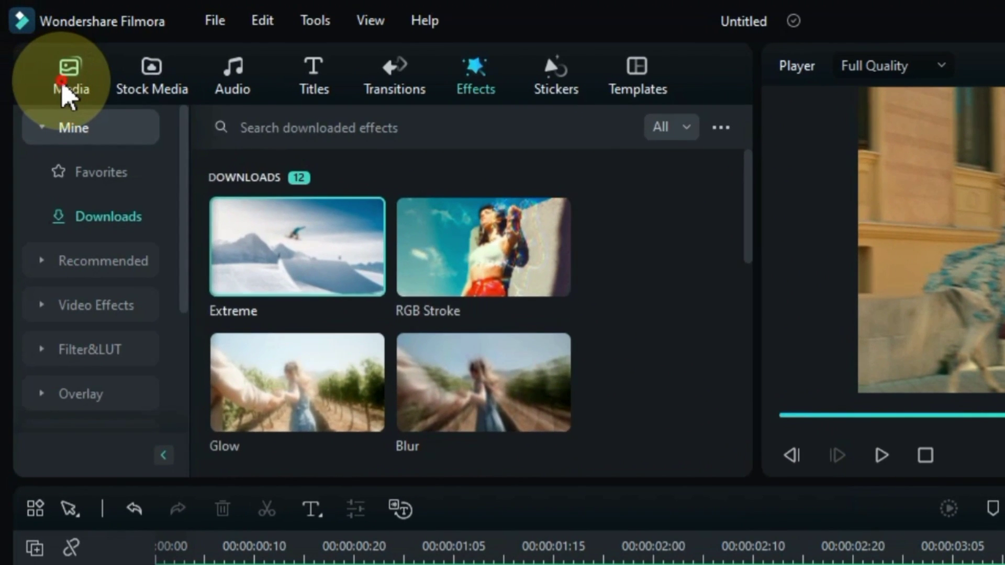
Import sound effect.mp3 into Project Media and preview it
click(54, 75)
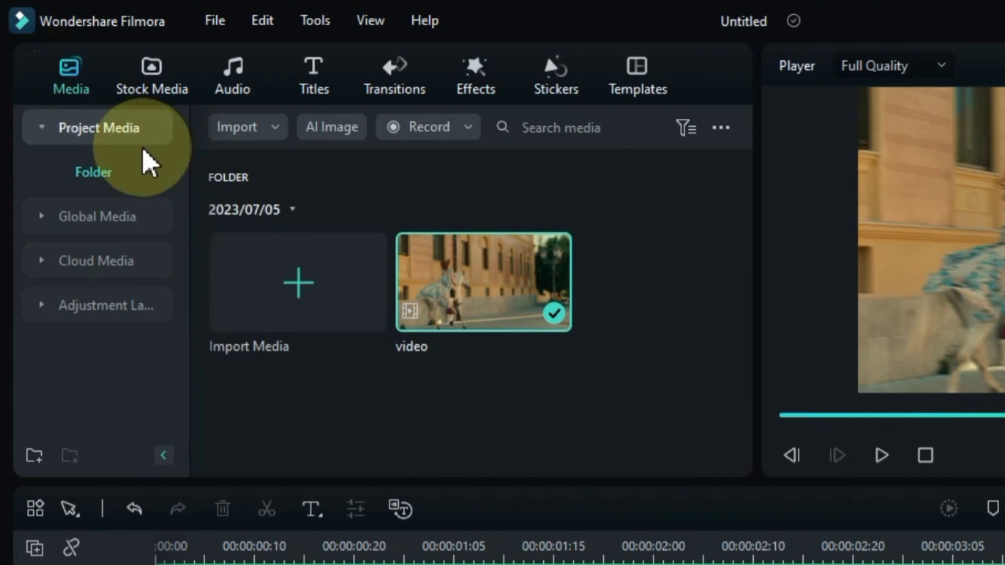
double_click(392, 425)
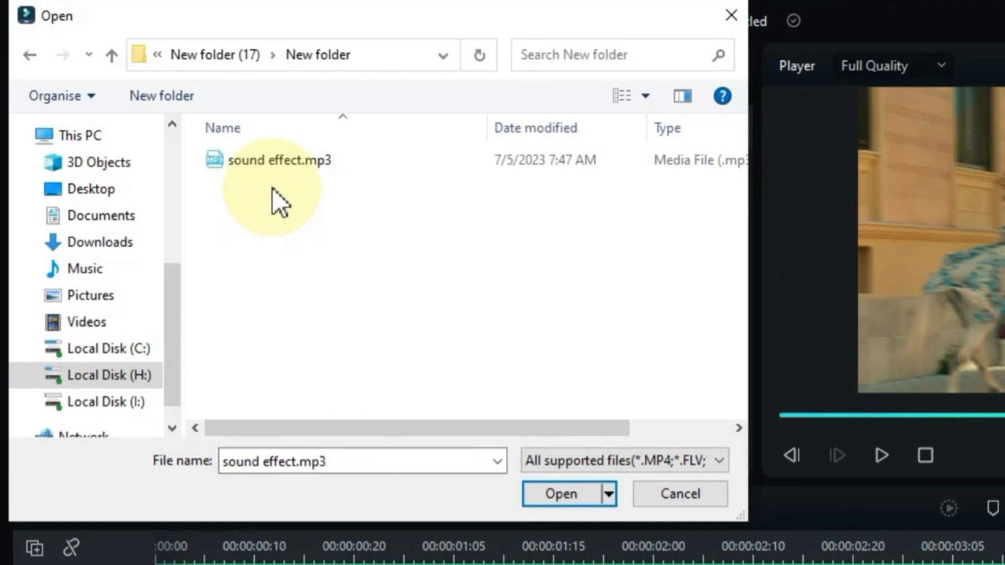
click(271, 164)
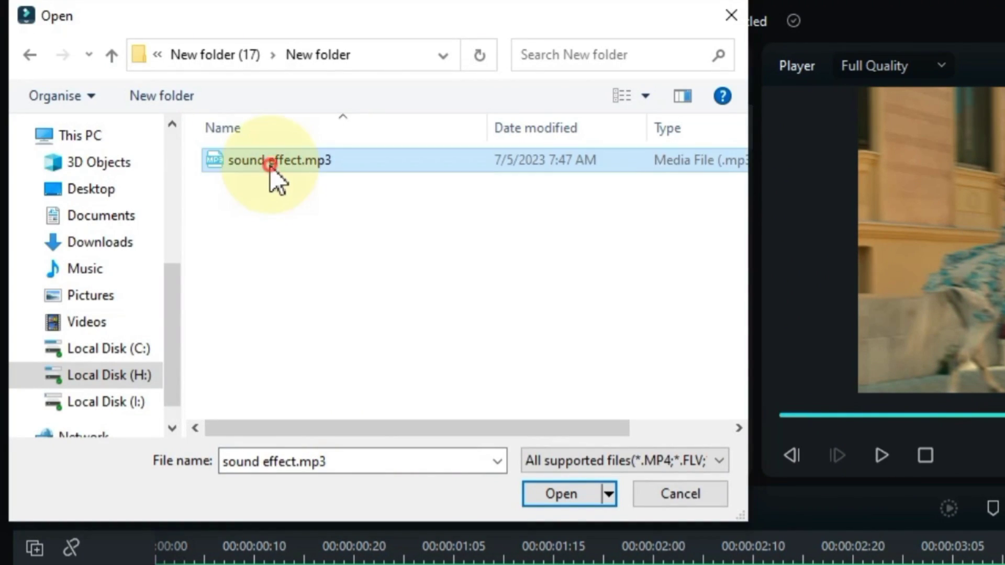
click(559, 495)
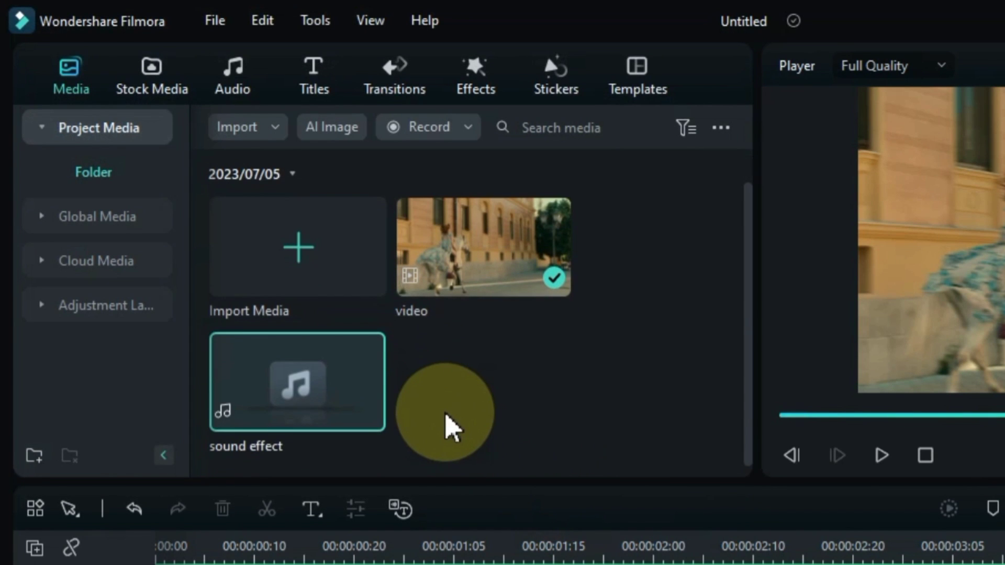
double_click(303, 408)
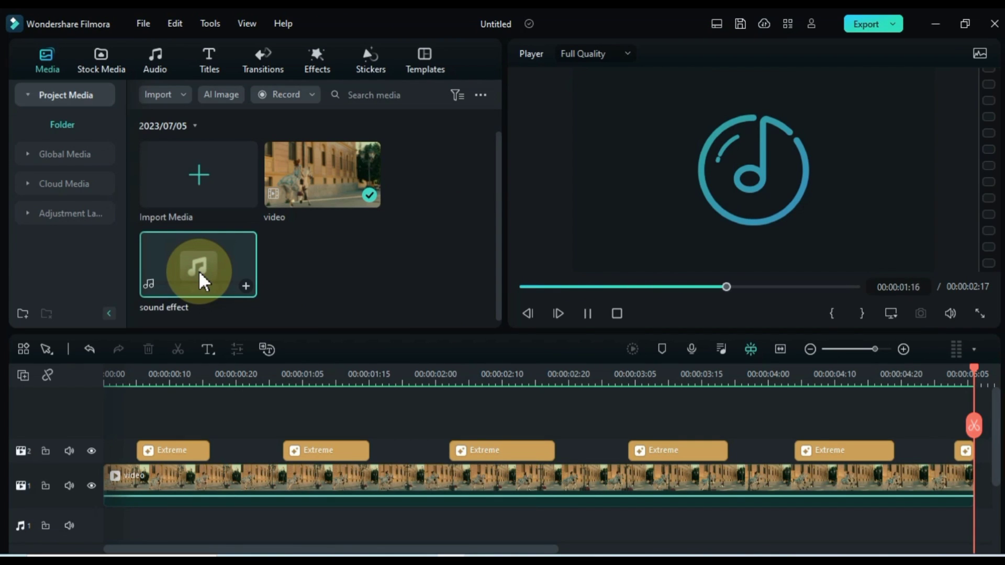
Place sound effect.mp3 on audio track 1 from the start and play it with the edit
drag(199, 270, 77, 494)
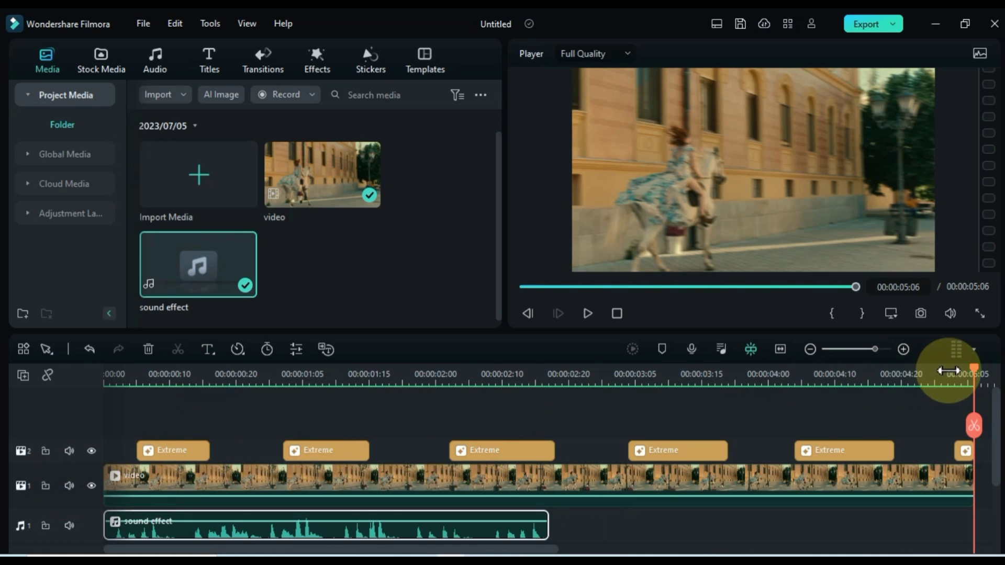
drag(971, 370, 651, 384)
key(Home)
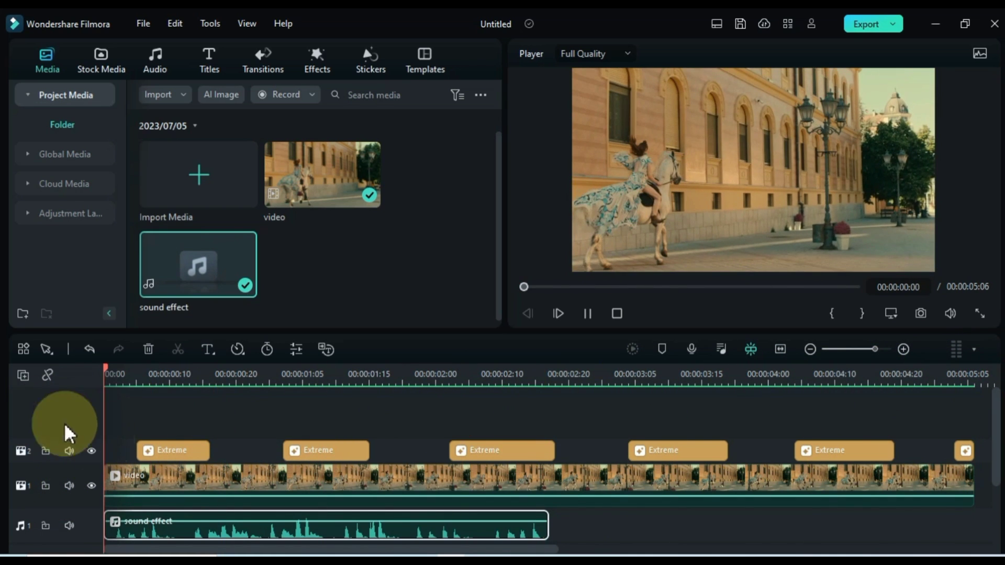
key(space)
key(space)
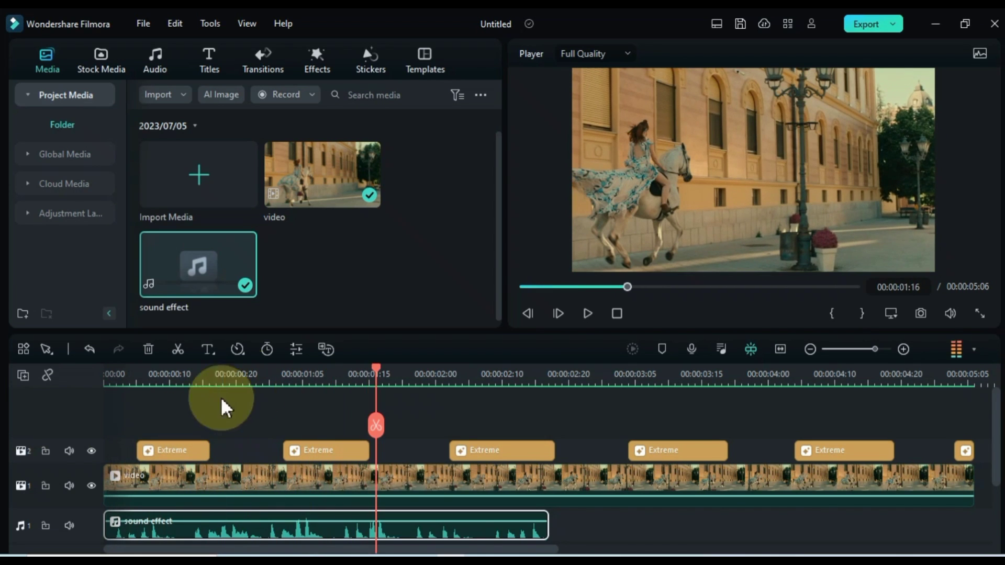
drag(372, 367, 349, 372)
key(Home)
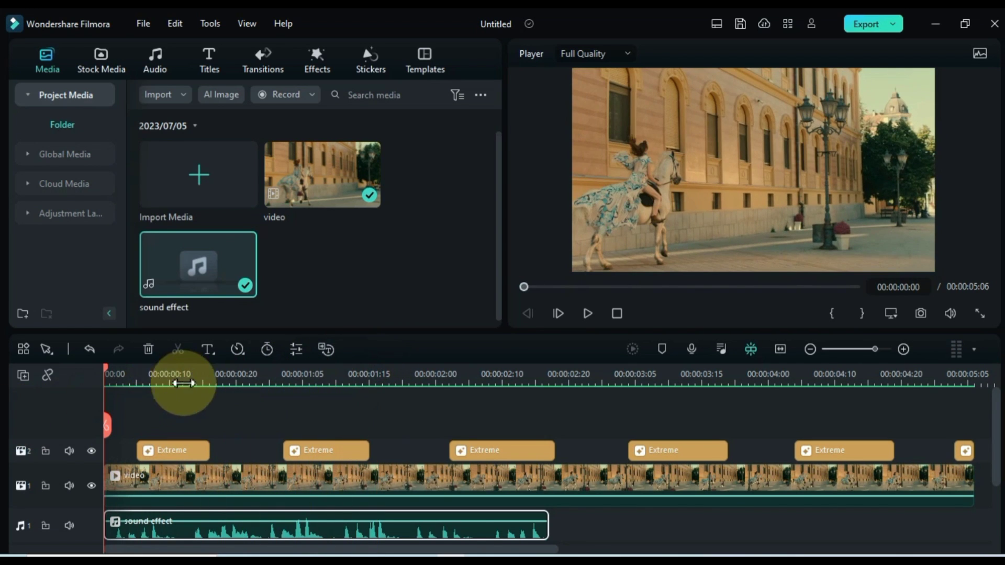
scroll(250, 375, up, 2)
scroll(256, 419, down, 2)
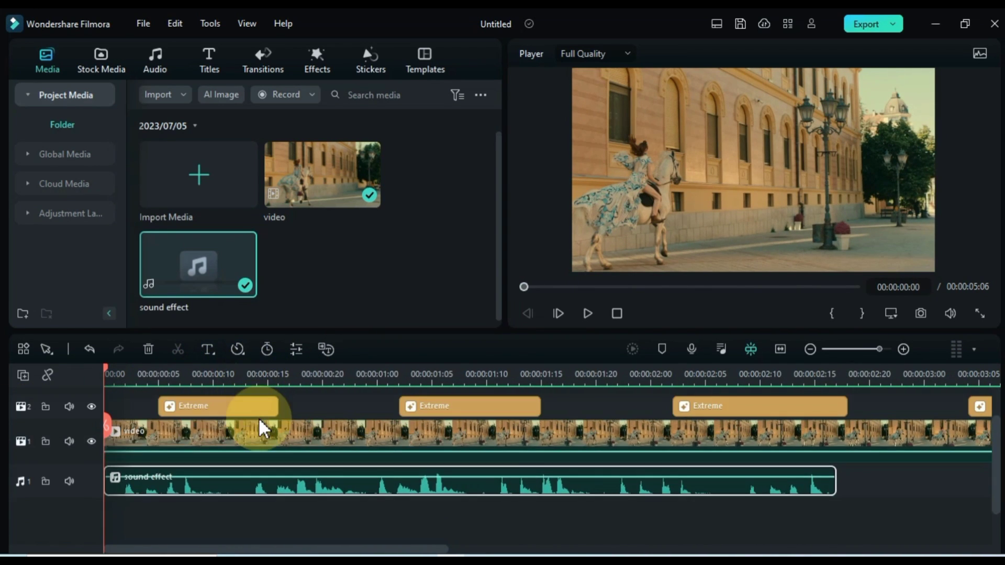
Start the sound at the first Extreme burst, split it at 00:00:00:18, and move the remainder later
click(148, 375)
click(178, 408)
click(157, 372)
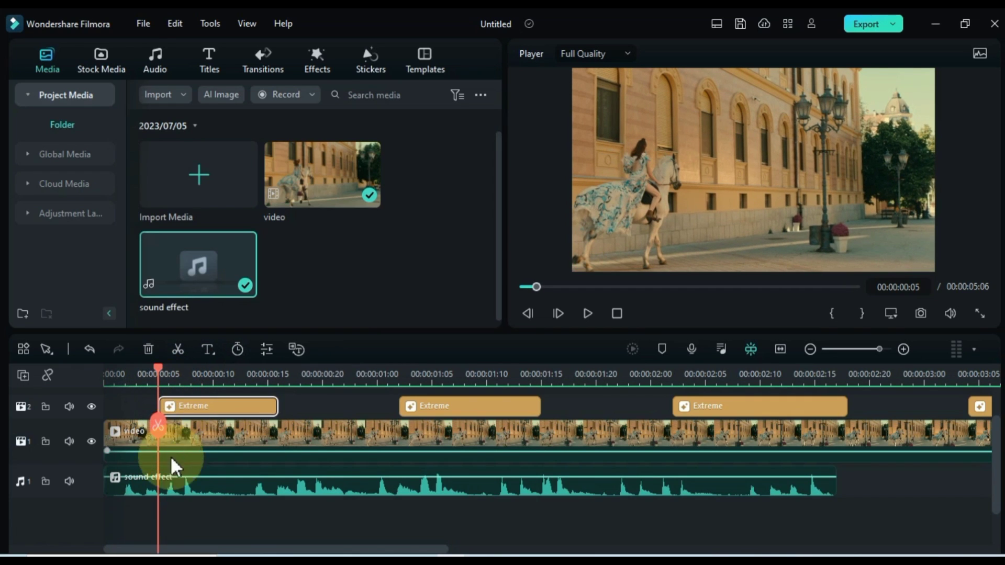
drag(128, 498, 187, 487)
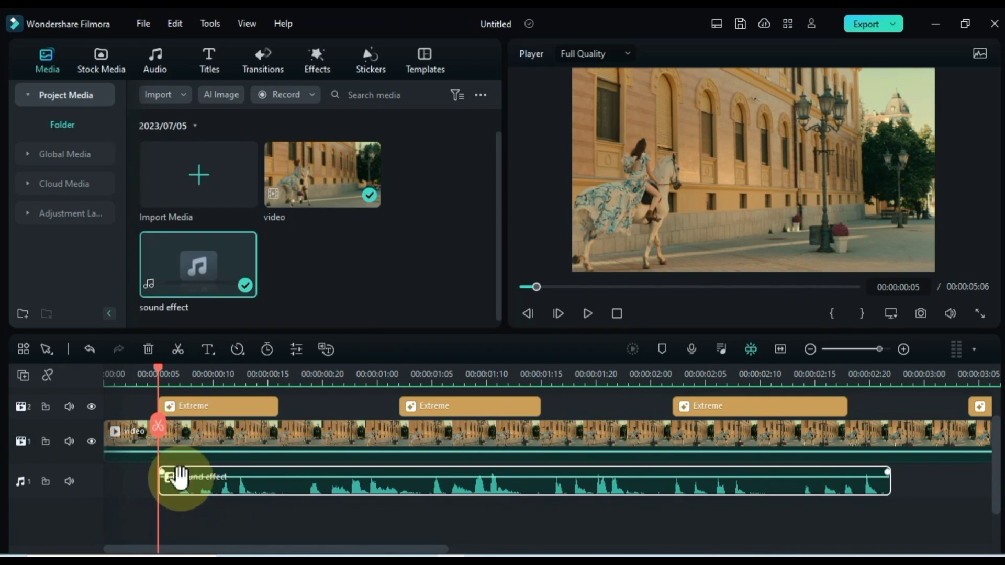
drag(158, 366, 298, 391)
click(298, 425)
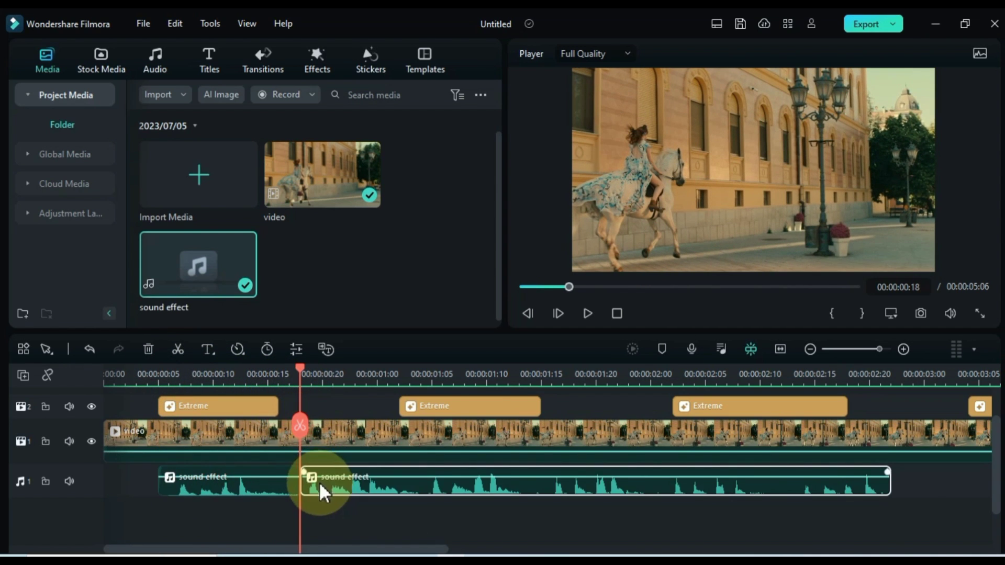
drag(320, 486, 593, 487)
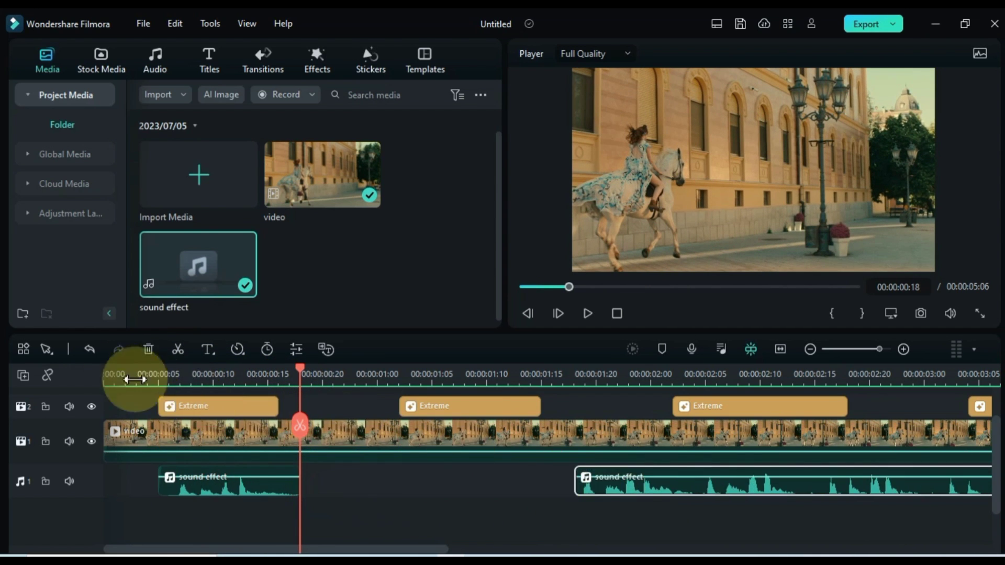
click(105, 373)
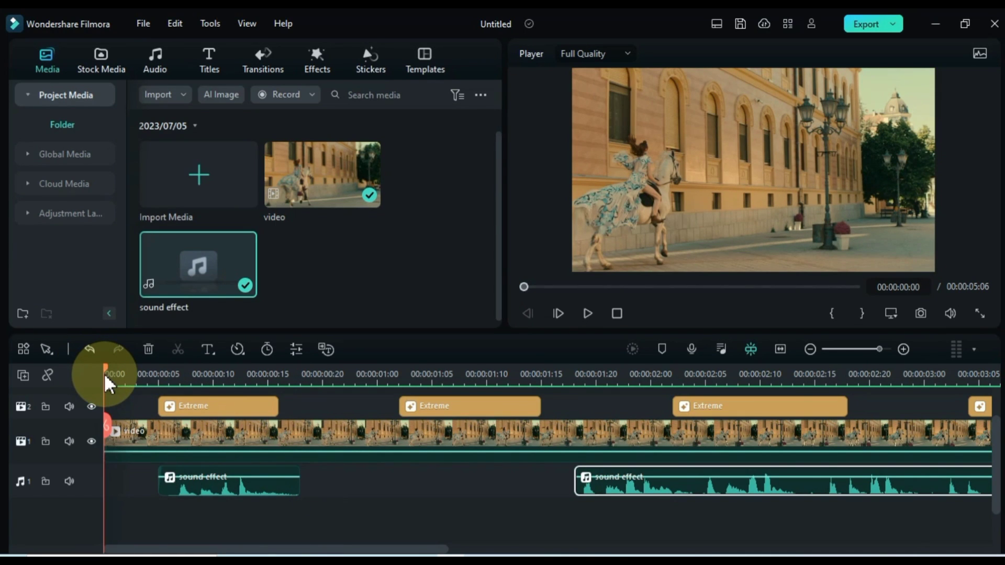
key(space)
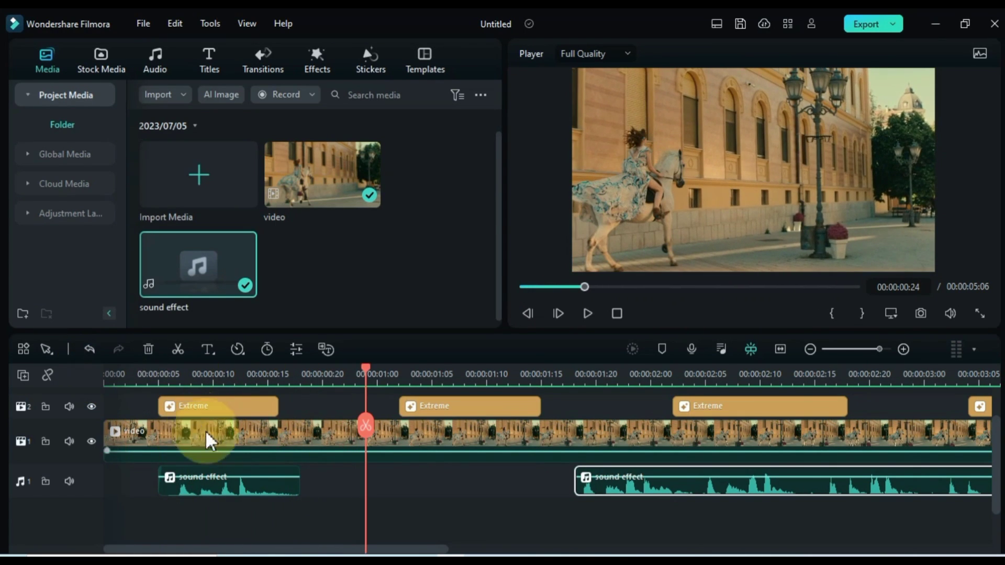
Line the second sound piece up under the second Extreme clip, split at 00:00:01:14, and push the rest to 00:00:02:02
click(396, 388)
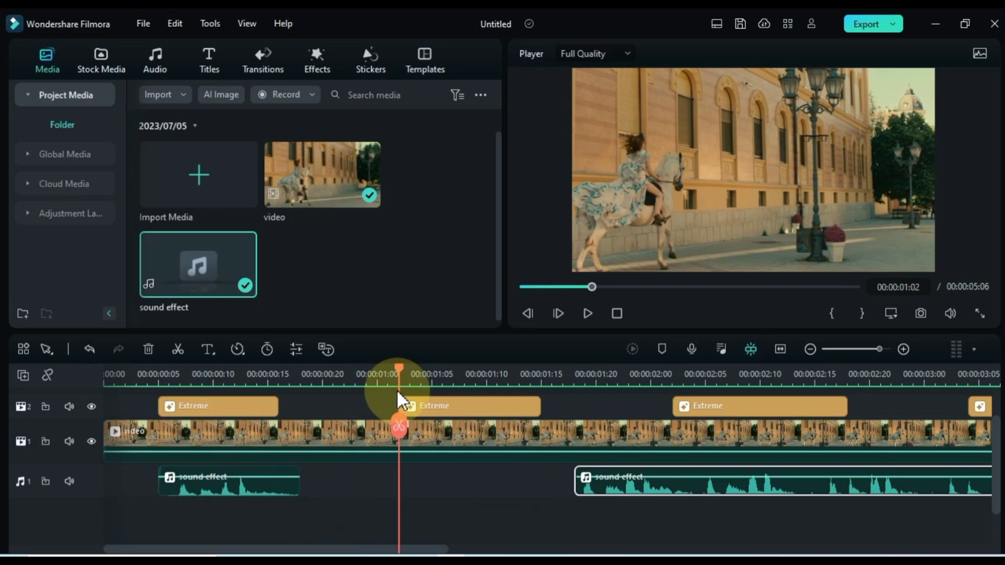
drag(630, 486, 444, 482)
key(space)
key(space)
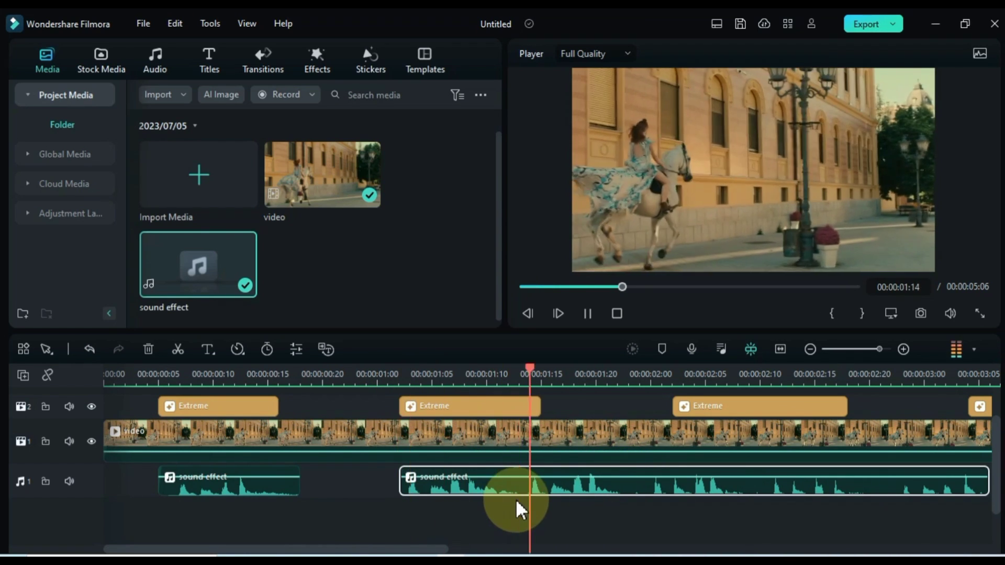
click(524, 374)
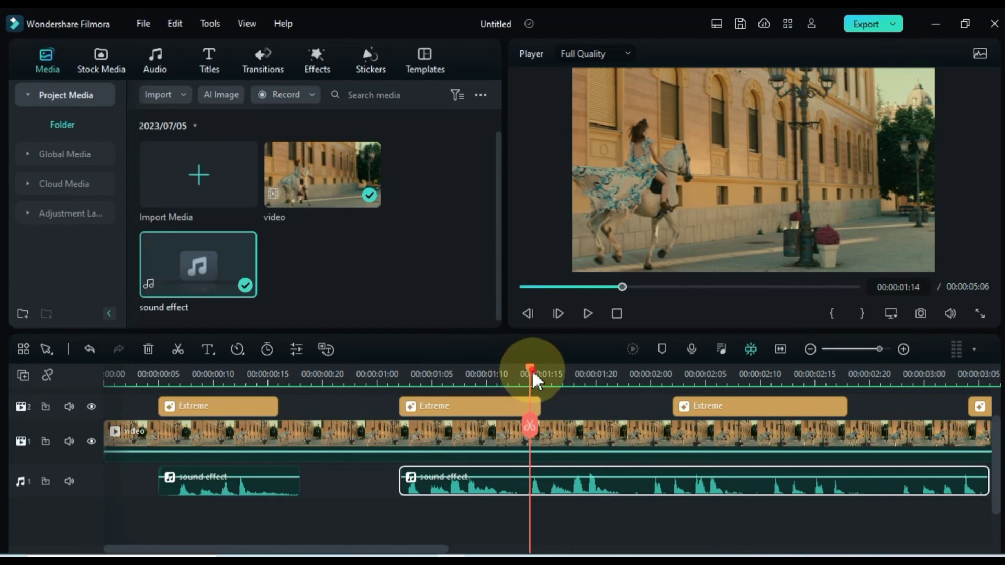
click(522, 378)
click(520, 426)
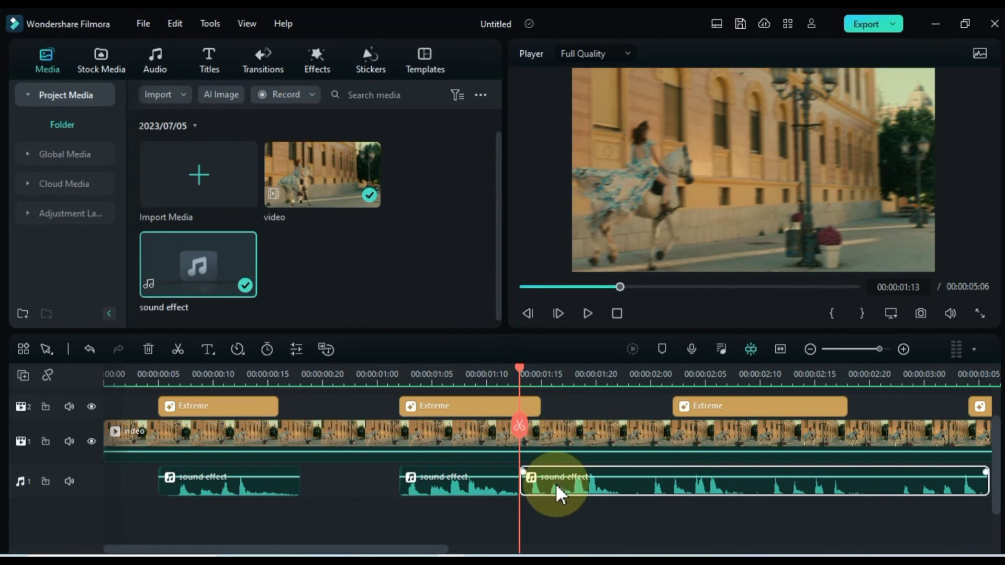
drag(556, 491, 713, 473)
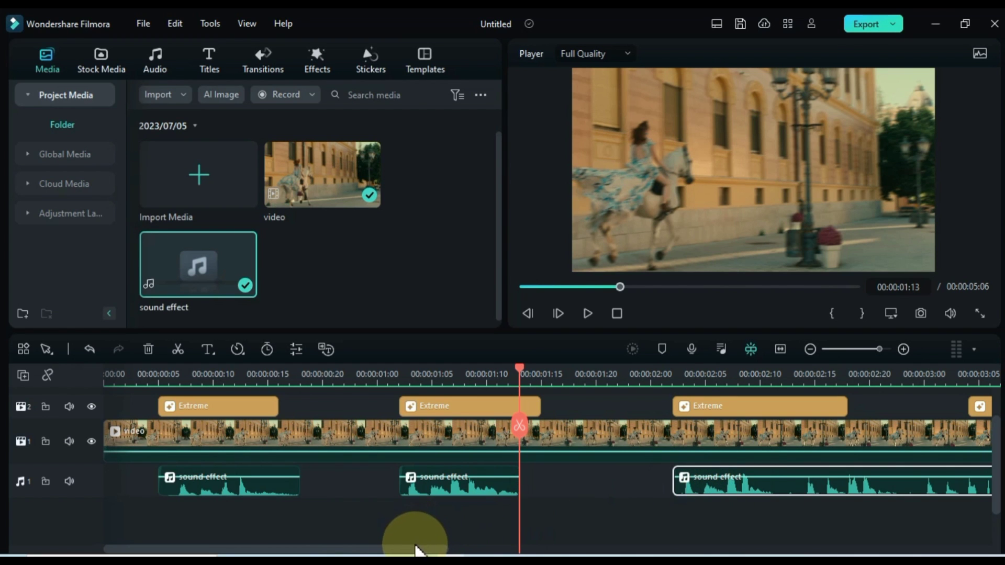
drag(417, 550, 585, 552)
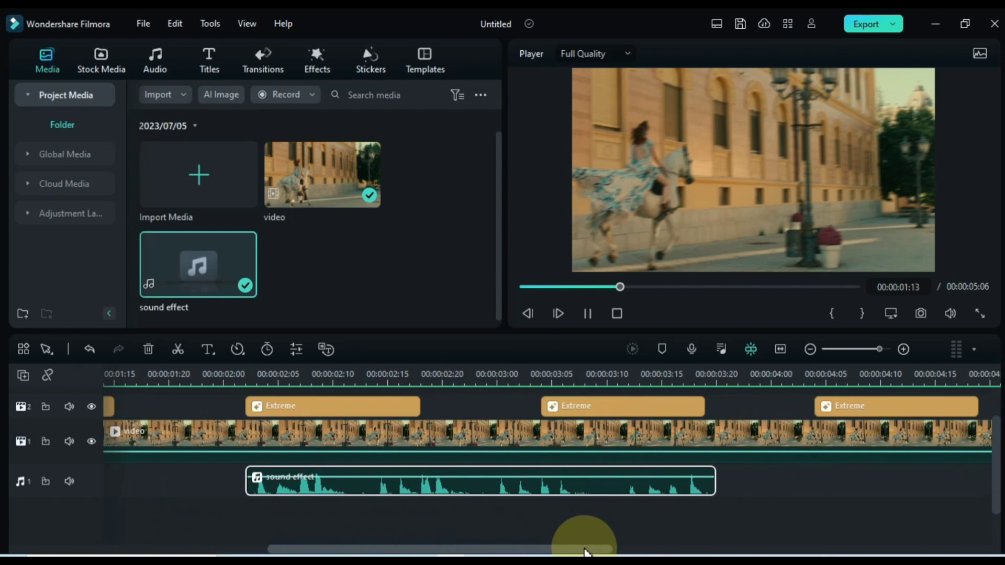
Split the sound again and move the remainder under the next Extreme clip
key(space)
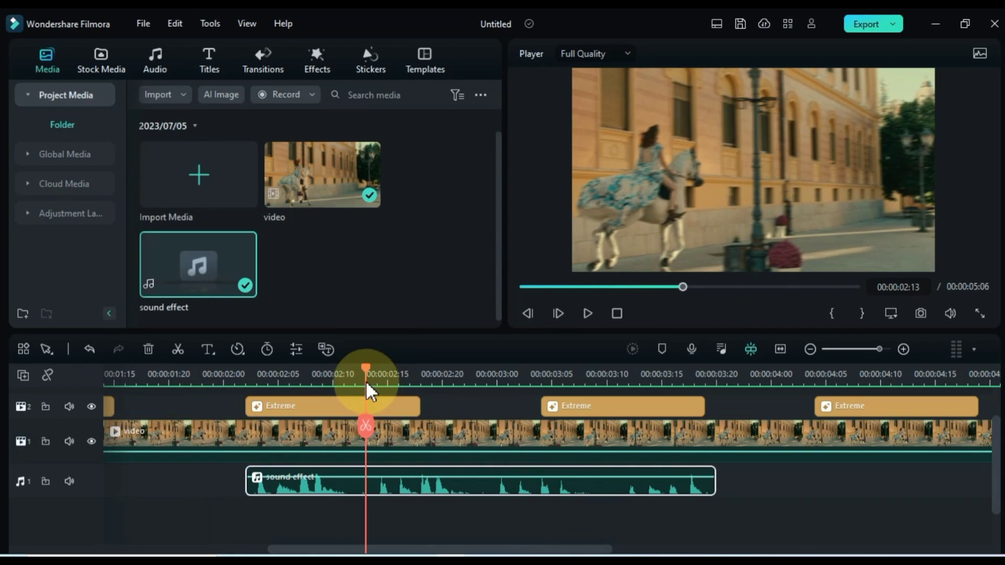
click(356, 376)
click(358, 423)
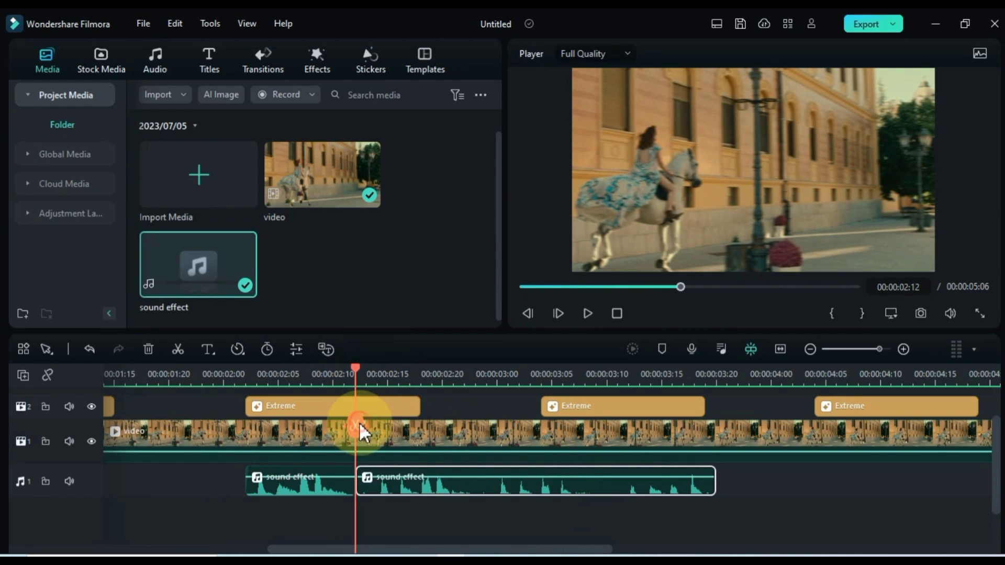
drag(385, 491, 584, 476)
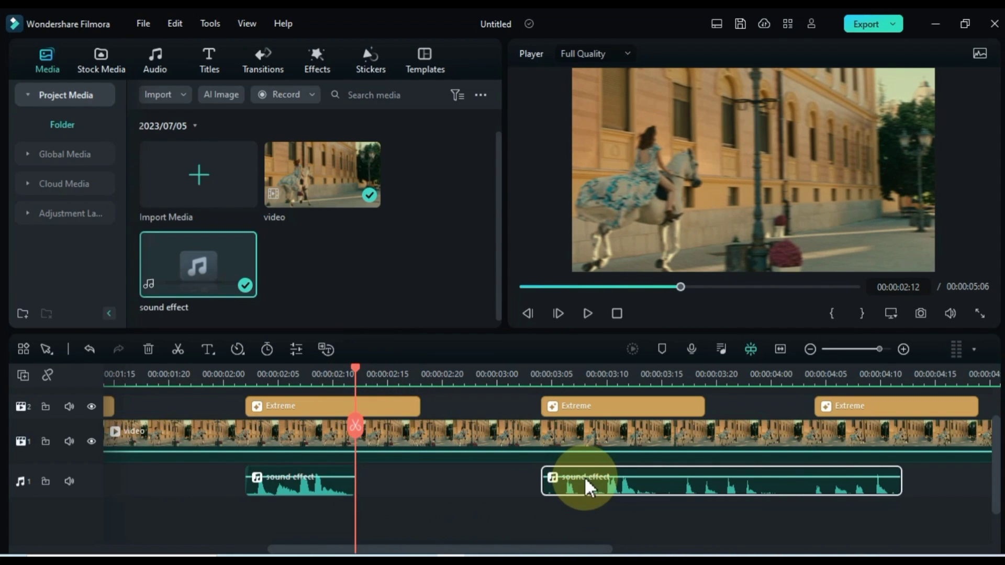
key(space)
key(space)
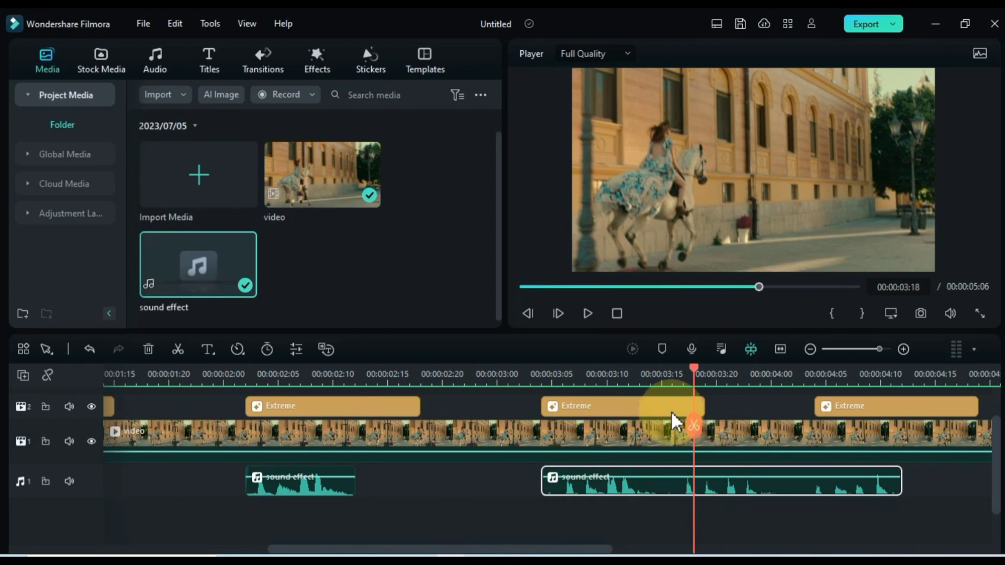
Split the sound at 00:00:03:15 and shift the remainder to start near 00:00:04:05
click(662, 381)
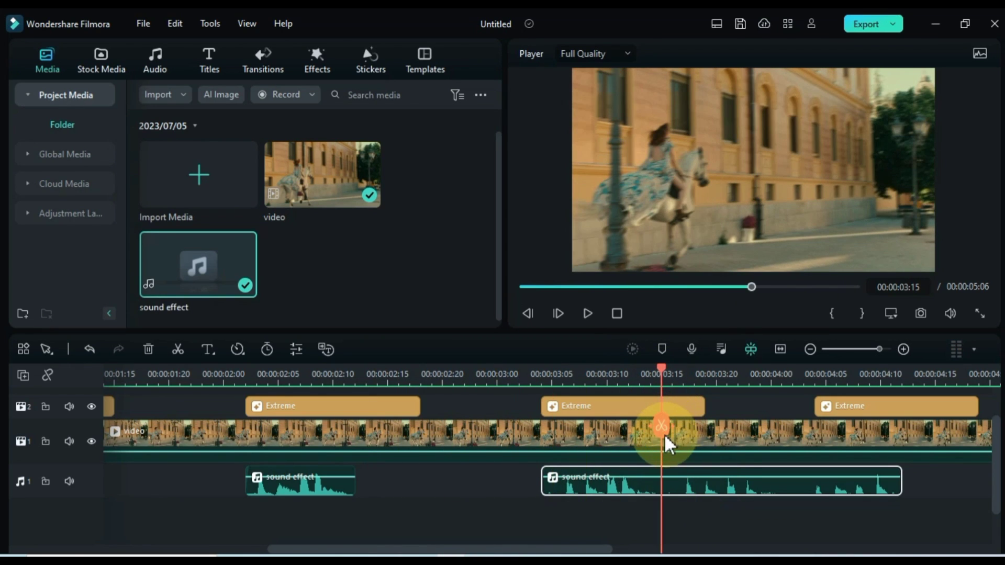
click(665, 435)
drag(706, 489, 871, 479)
key(space)
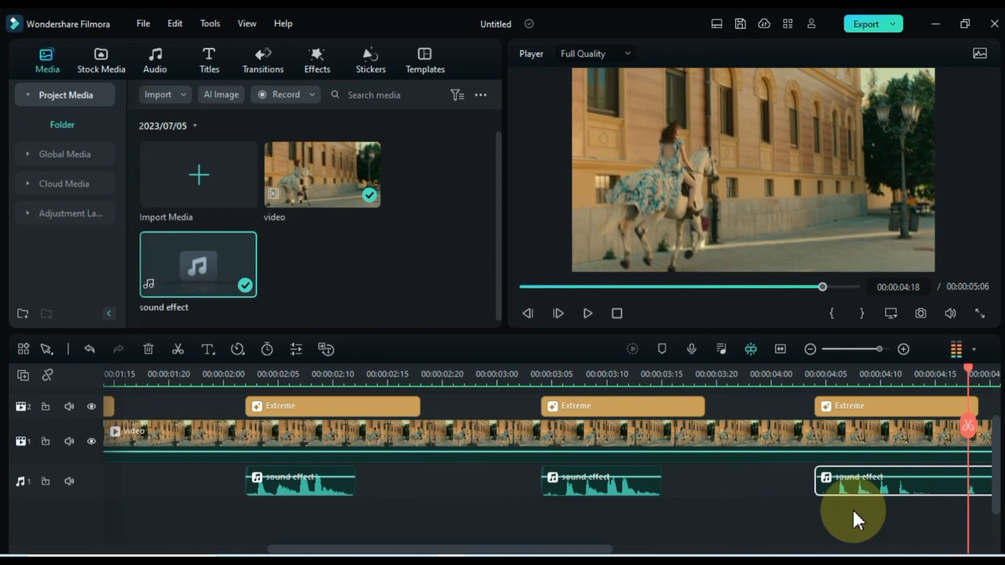
drag(578, 547, 733, 550)
Split at 00:00:04:16, move the last sound piece under the final Extreme clip, and shorten its end
click(562, 377)
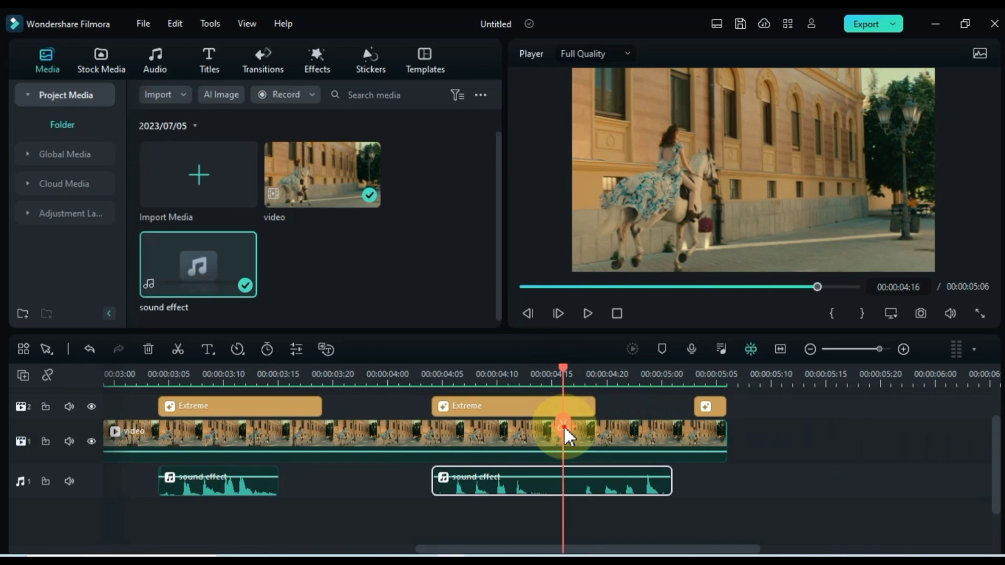
click(564, 426)
drag(587, 494, 714, 479)
key(space)
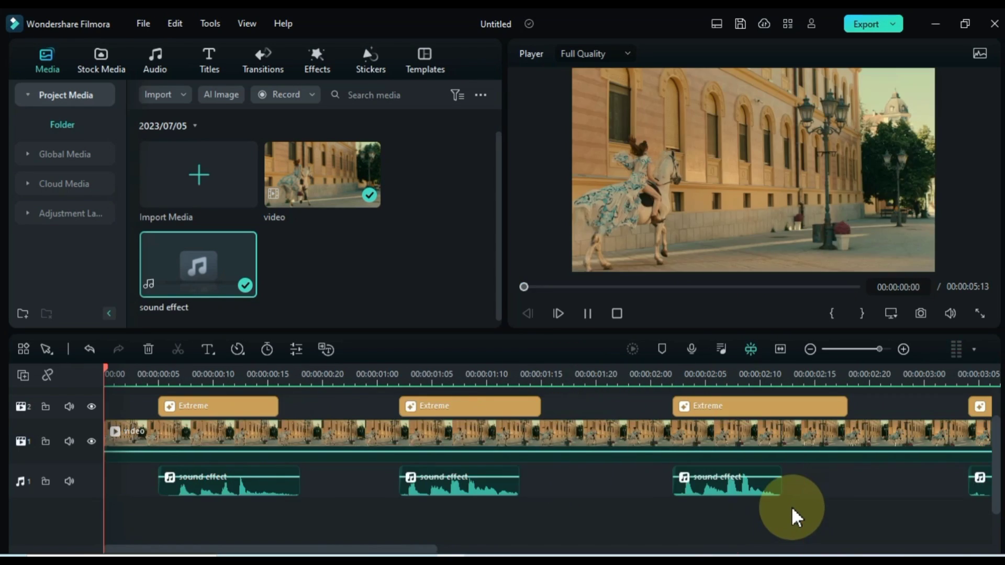
key(space)
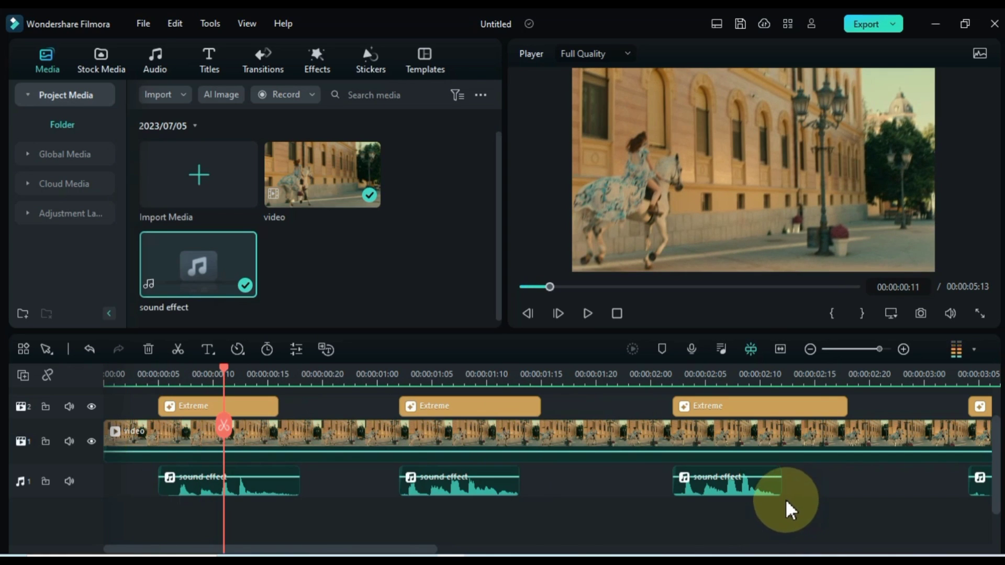
click(780, 349)
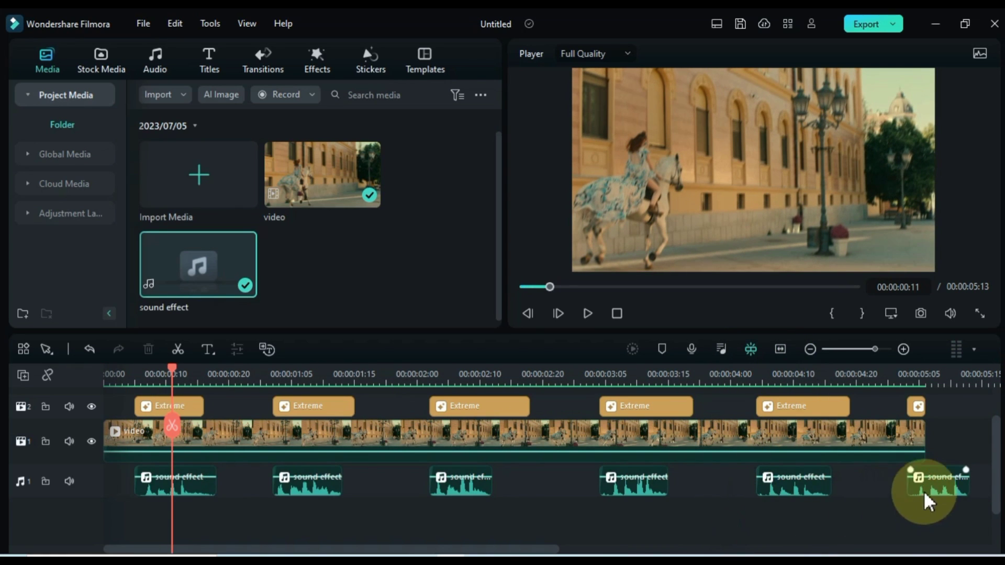
drag(967, 485, 918, 472)
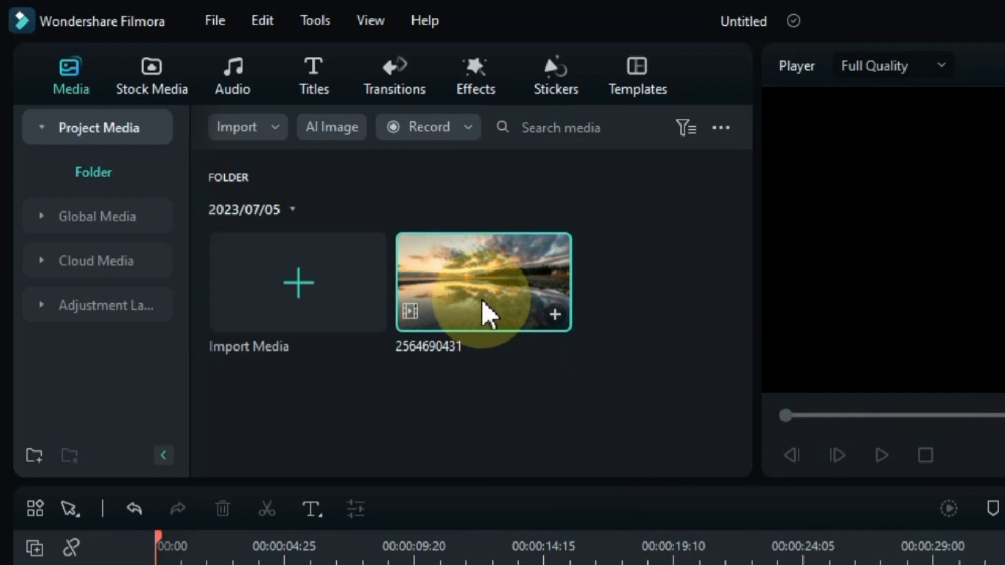
drag(329, 221, 288, 322)
drag(432, 419, 162, 466)
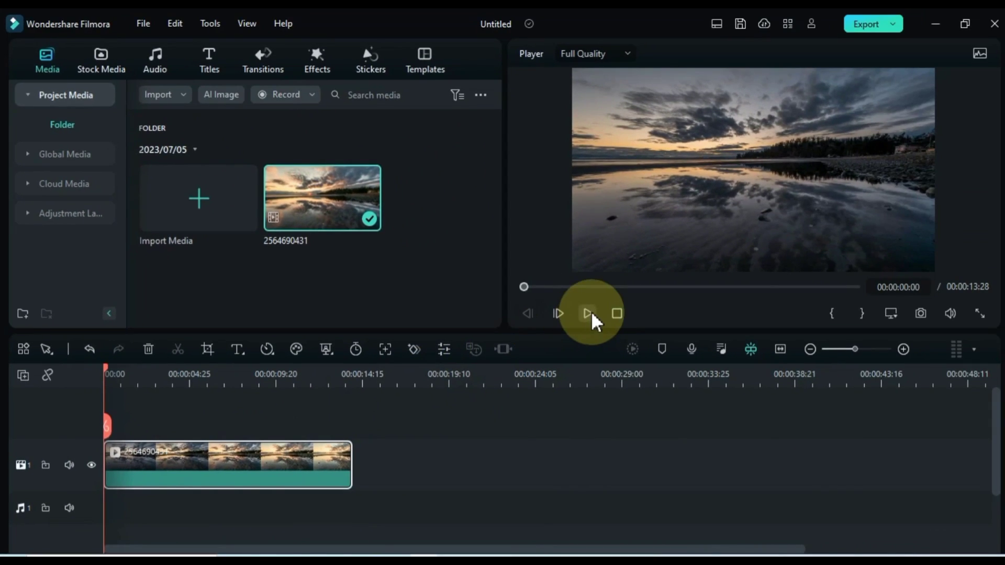
click(796, 234)
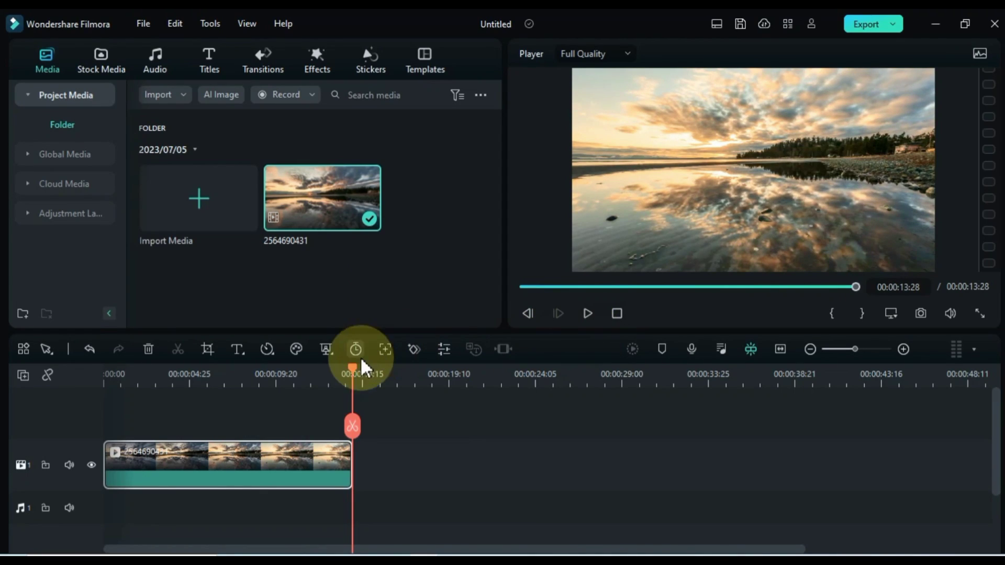
click(255, 384)
drag(257, 392, 101, 381)
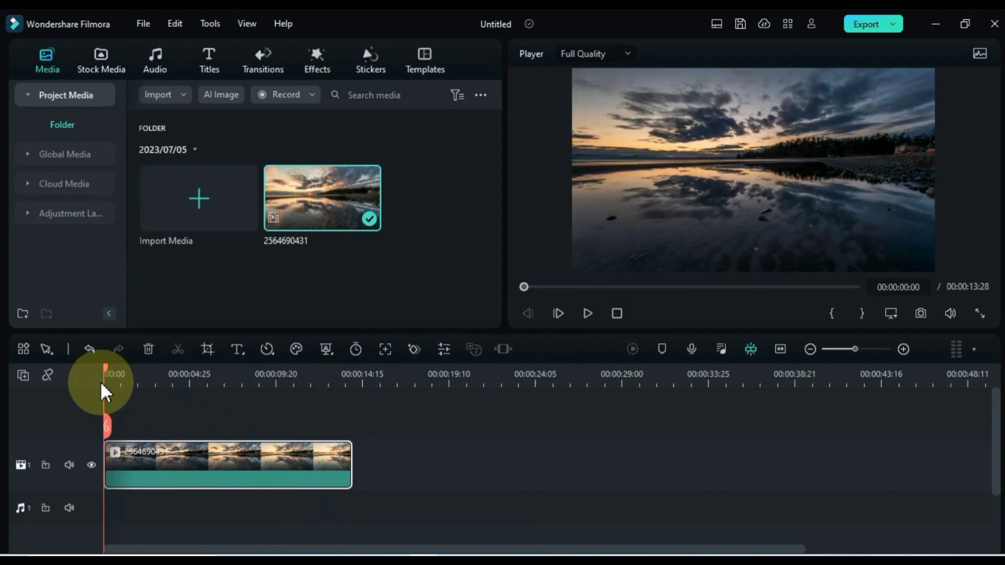
Open the sunset clip's Video > Mask settings and choose Draw Mask
double_click(127, 459)
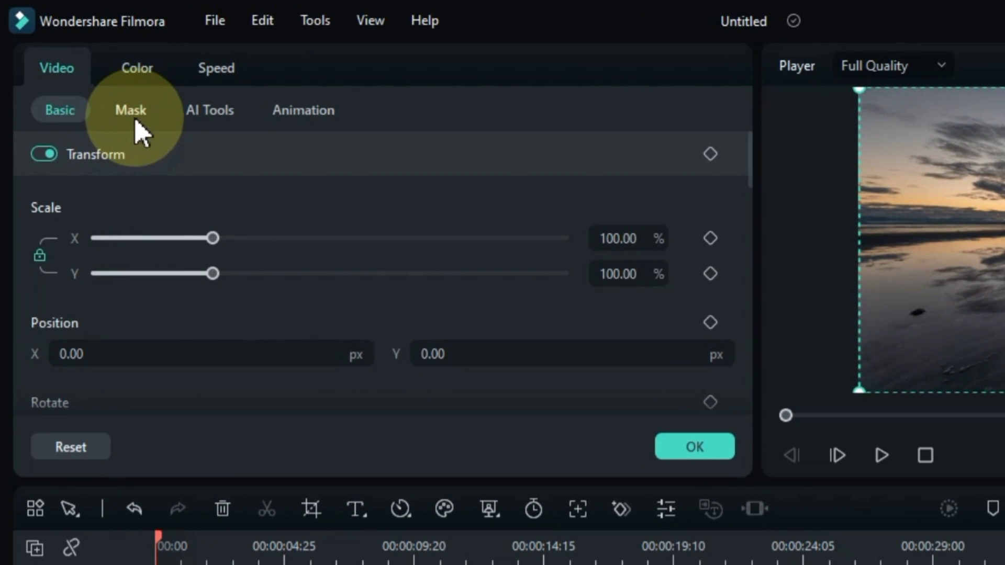
click(134, 110)
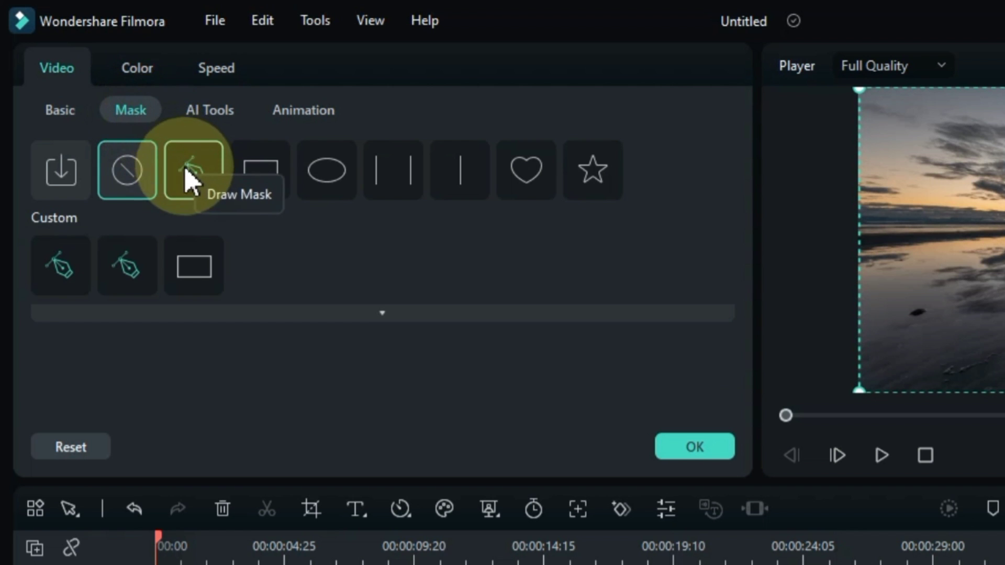
click(194, 181)
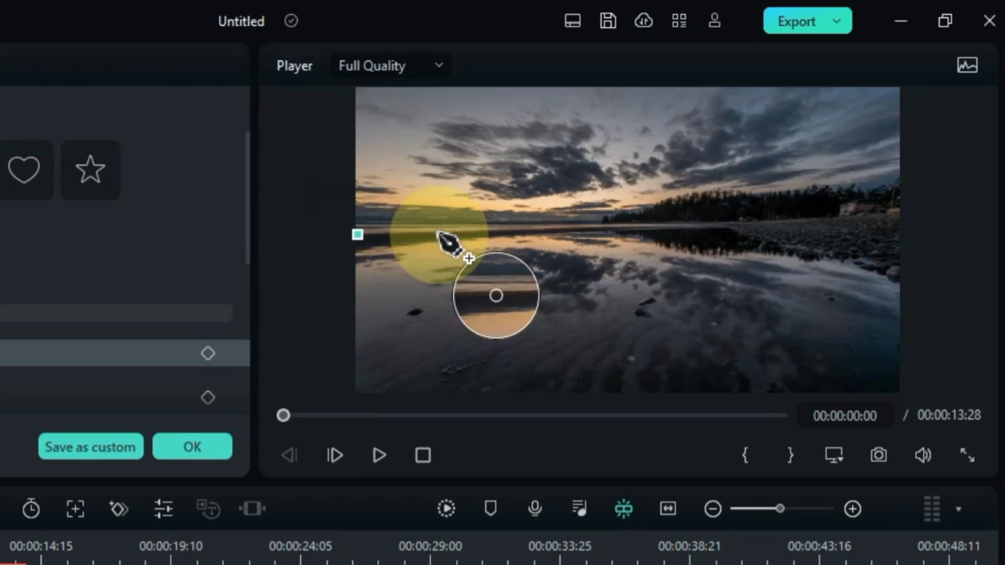
Draw a mask along the horizon up to the top corners so only the sky shows
click(484, 232)
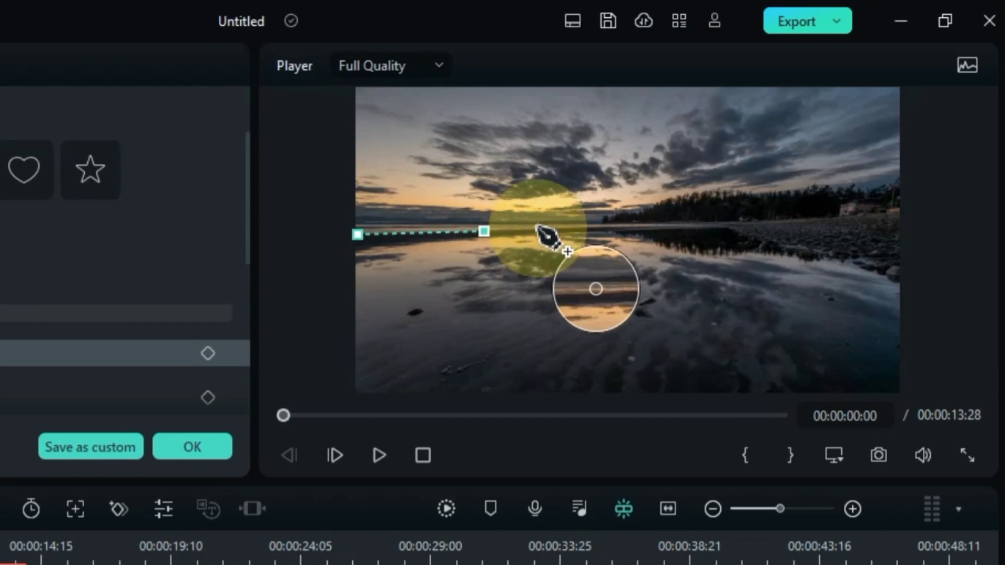
click(590, 228)
click(687, 229)
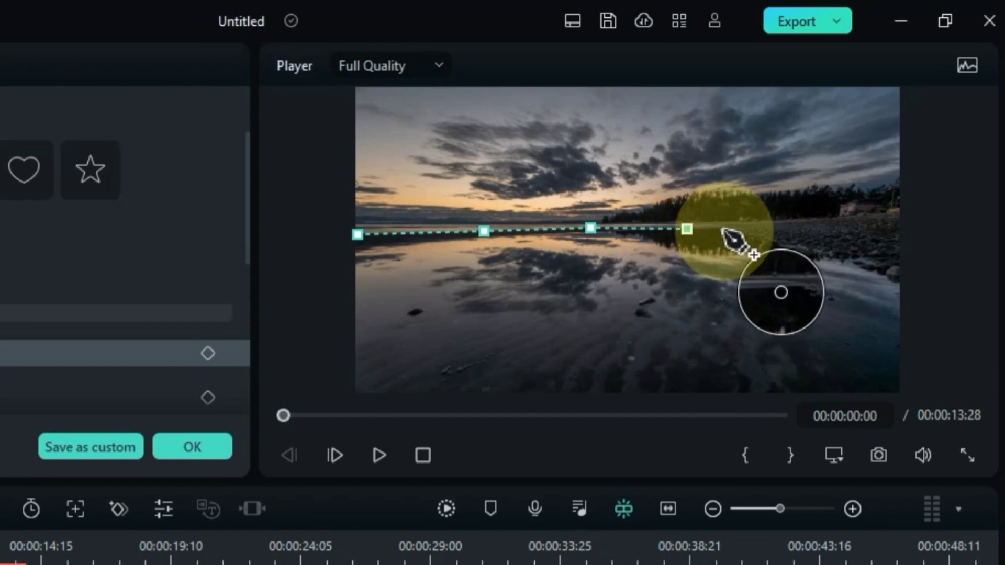
click(900, 214)
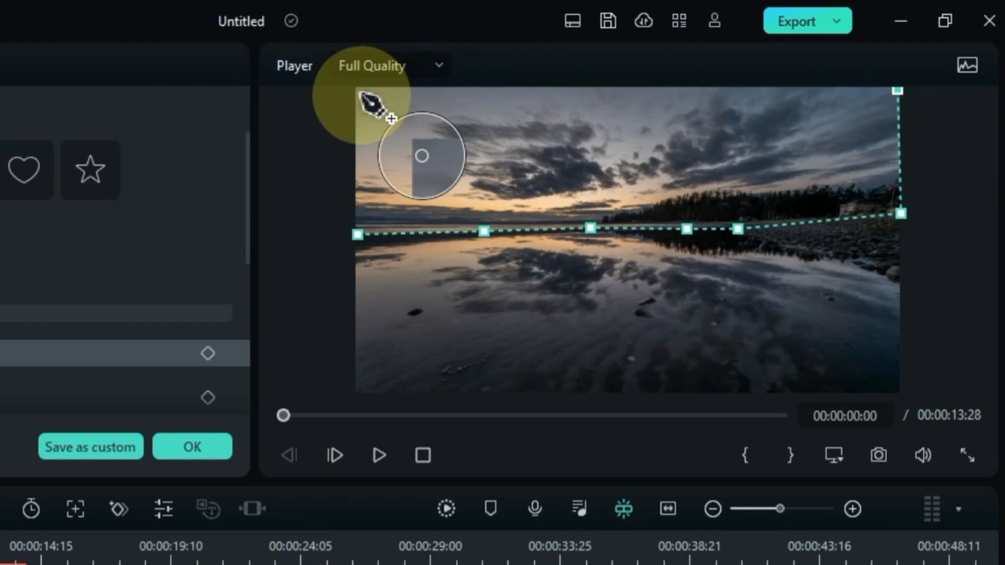
click(357, 90)
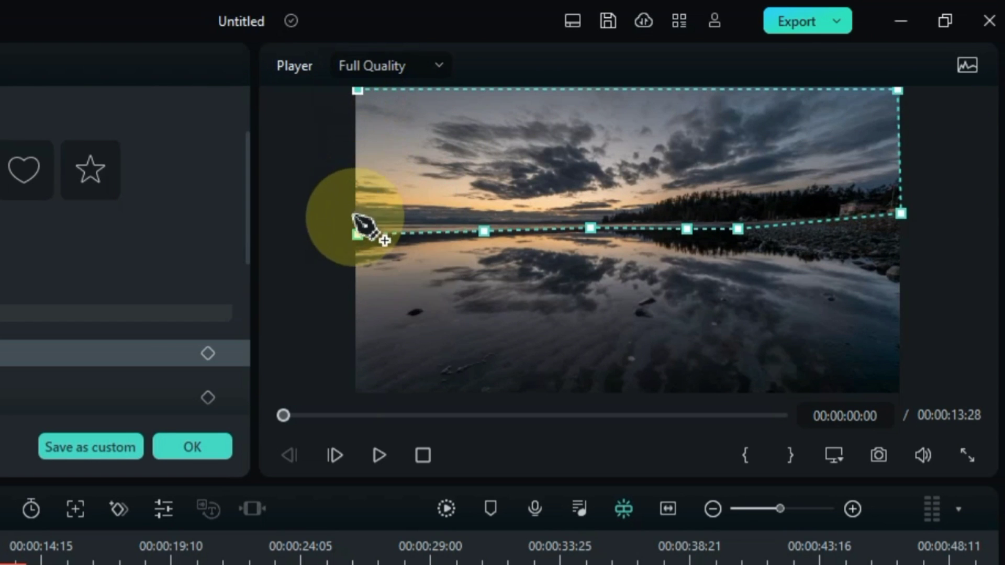
click(357, 234)
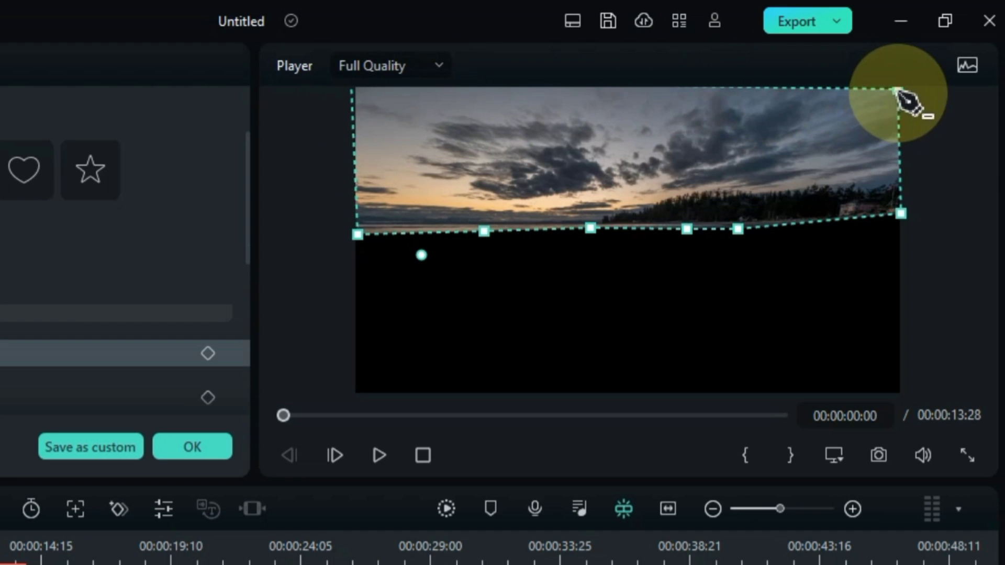
drag(897, 90, 902, 90)
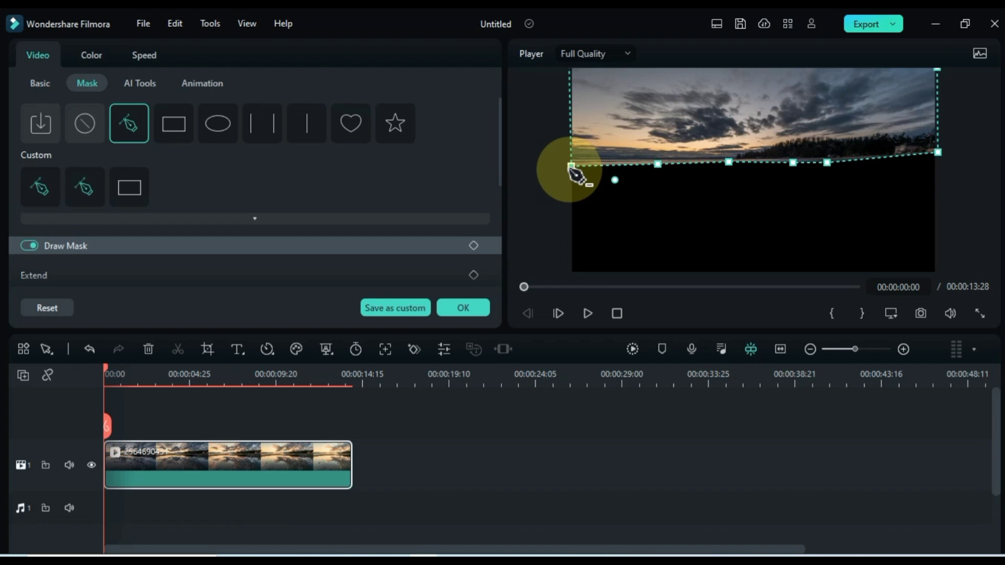
Duplicate the masked clip onto video track 2 and set the playhead near 00:00:04:25
click(242, 431)
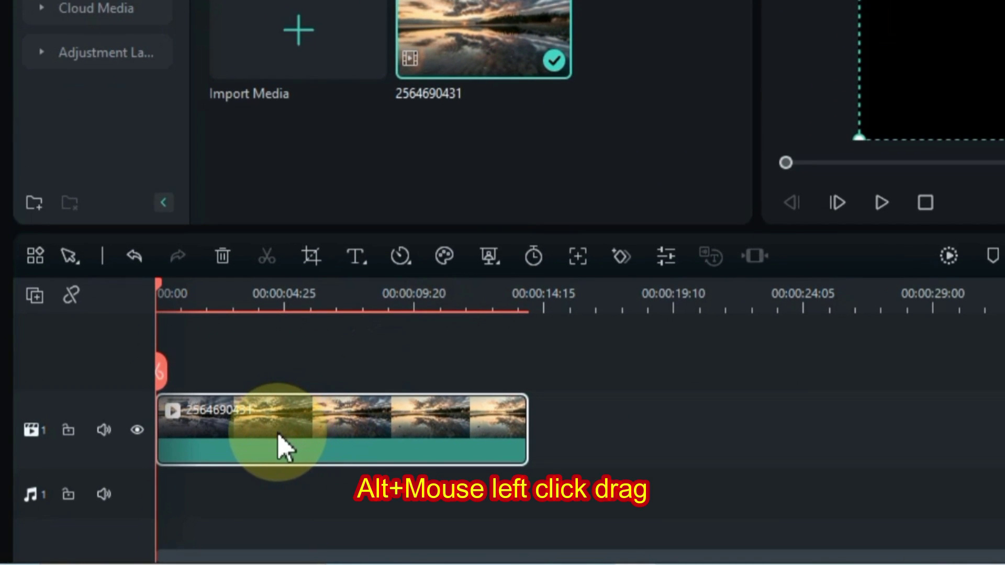
drag(278, 433, 279, 412)
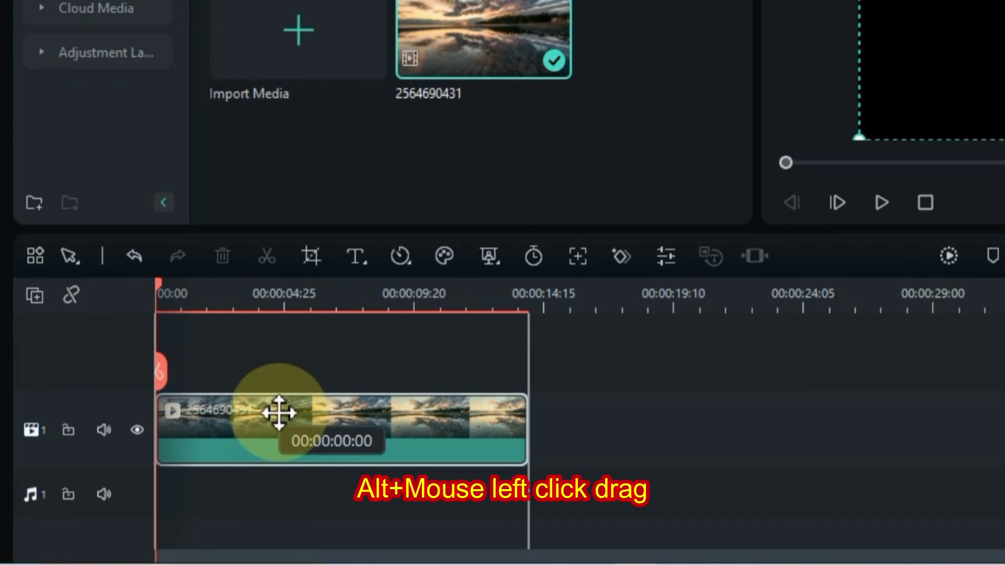
drag(279, 412, 273, 387)
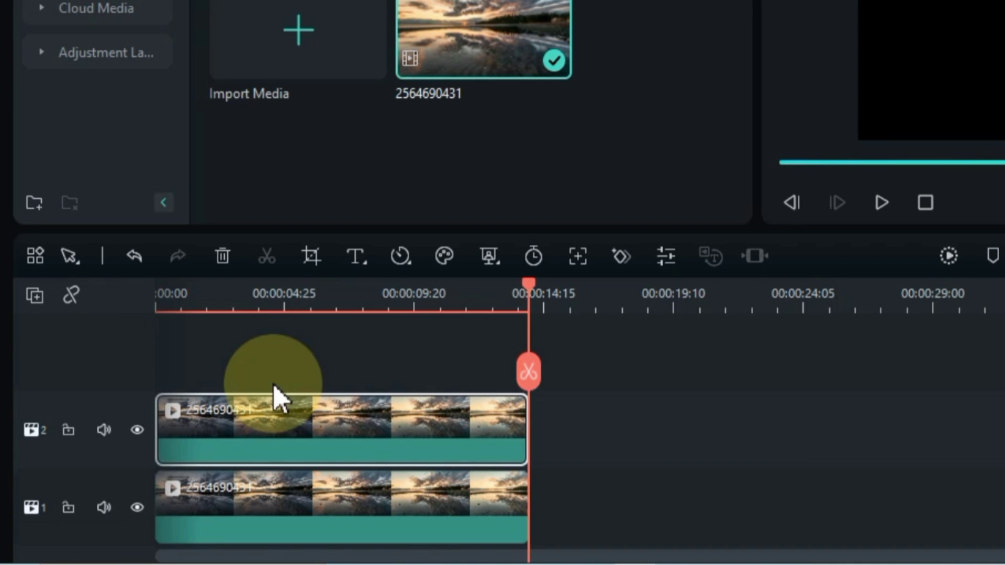
click(285, 301)
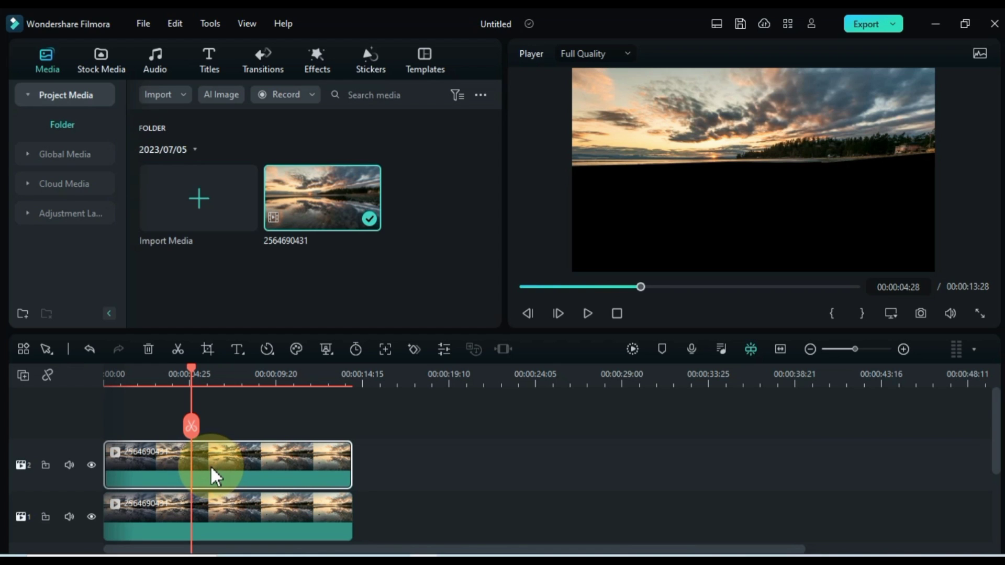
Turn on Invert Mask for the track 2 copy so it shows the water
double_click(211, 466)
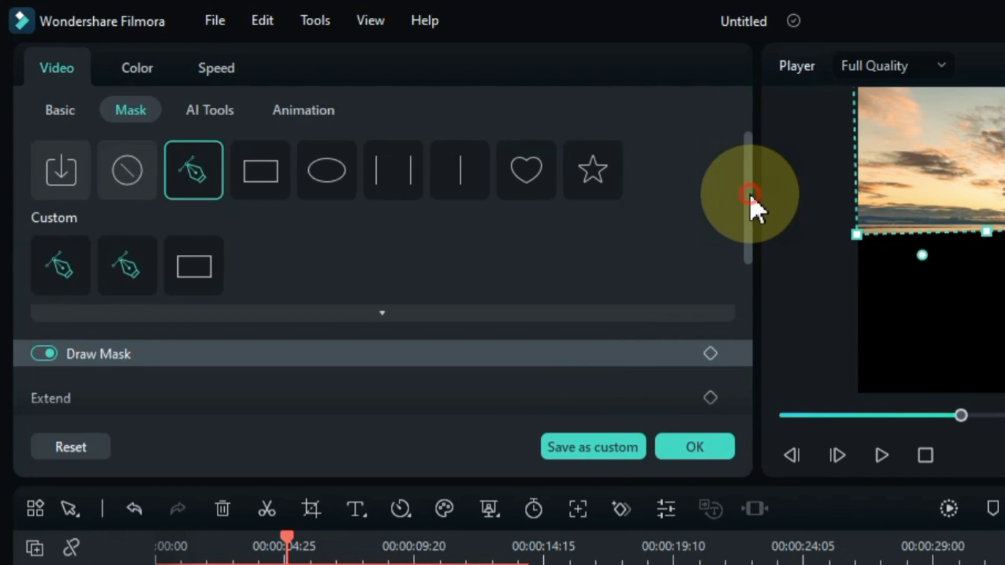
drag(749, 197, 759, 374)
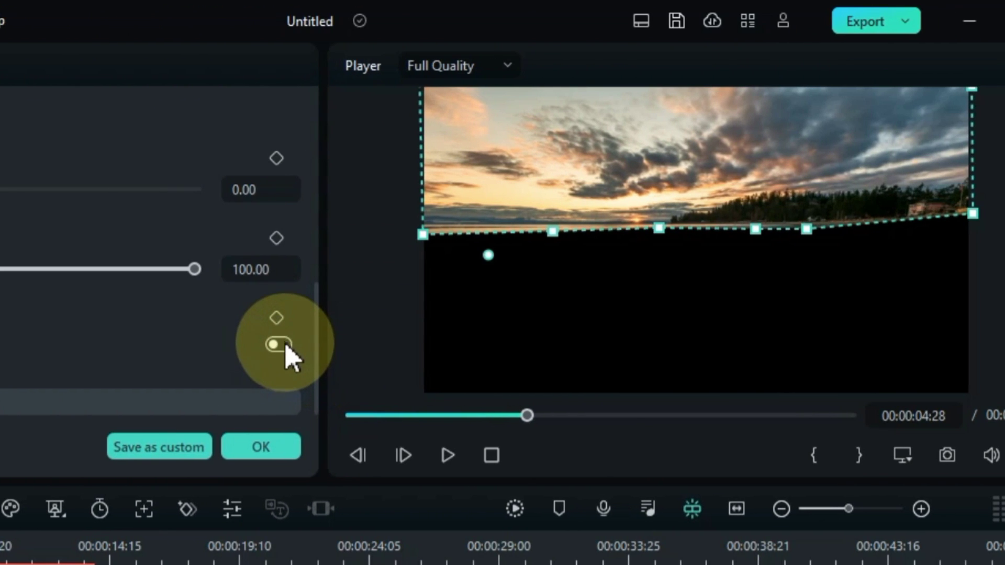
click(279, 345)
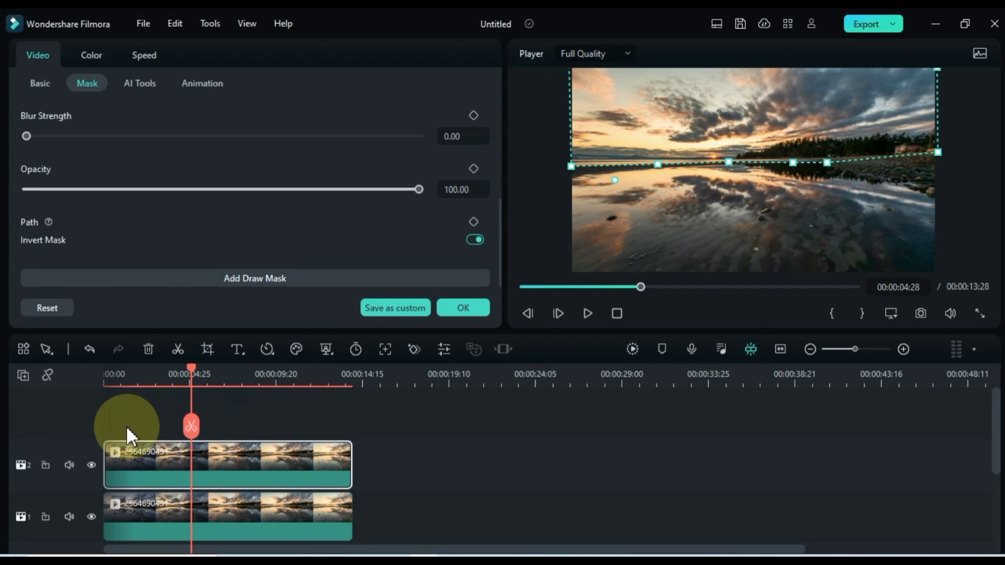
click(124, 426)
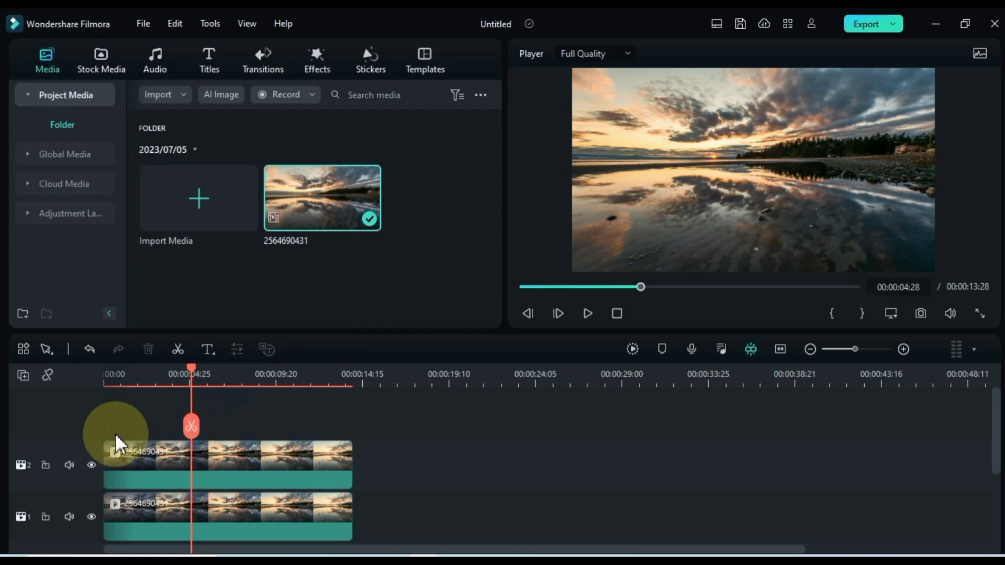
click(91, 465)
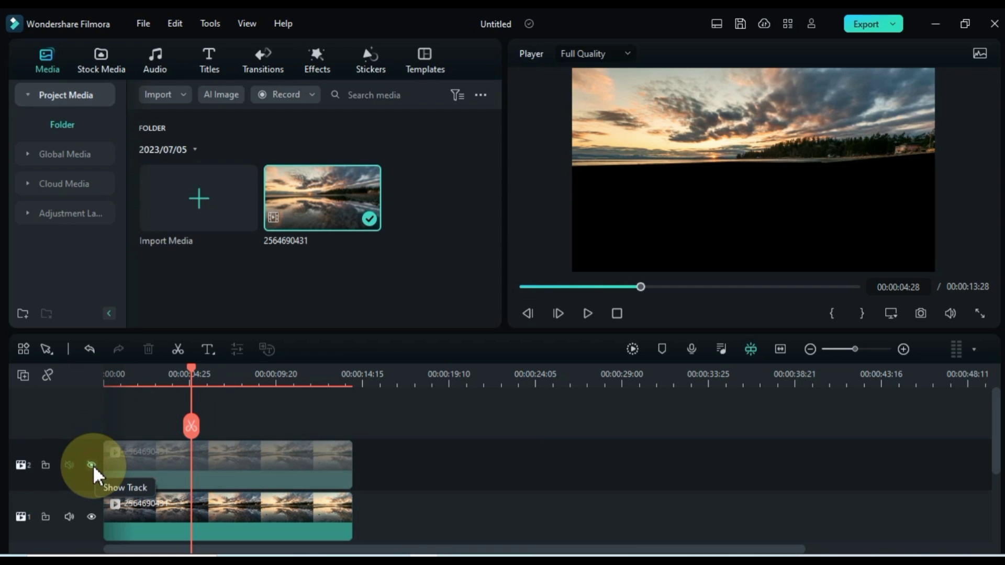
click(92, 465)
click(91, 517)
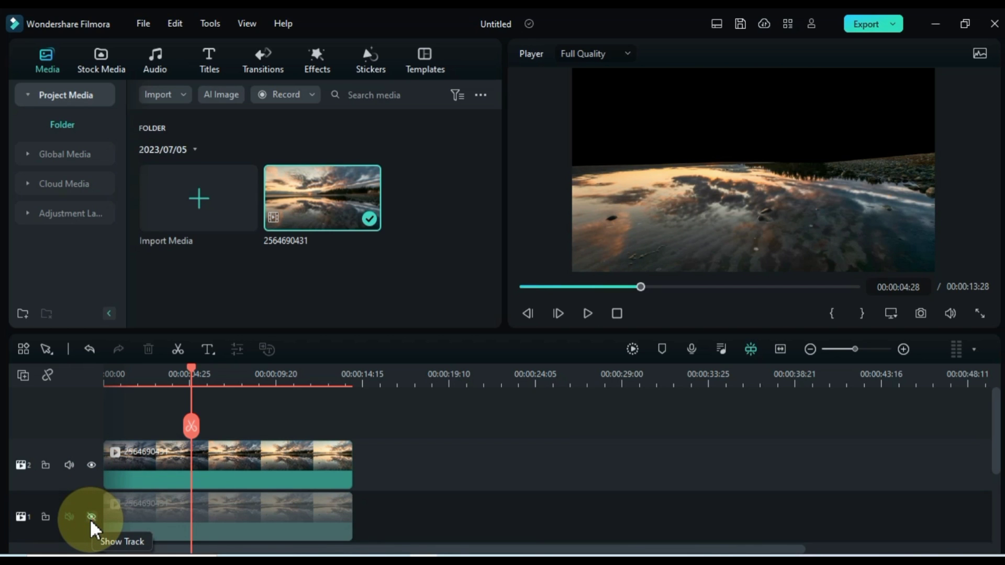
click(92, 517)
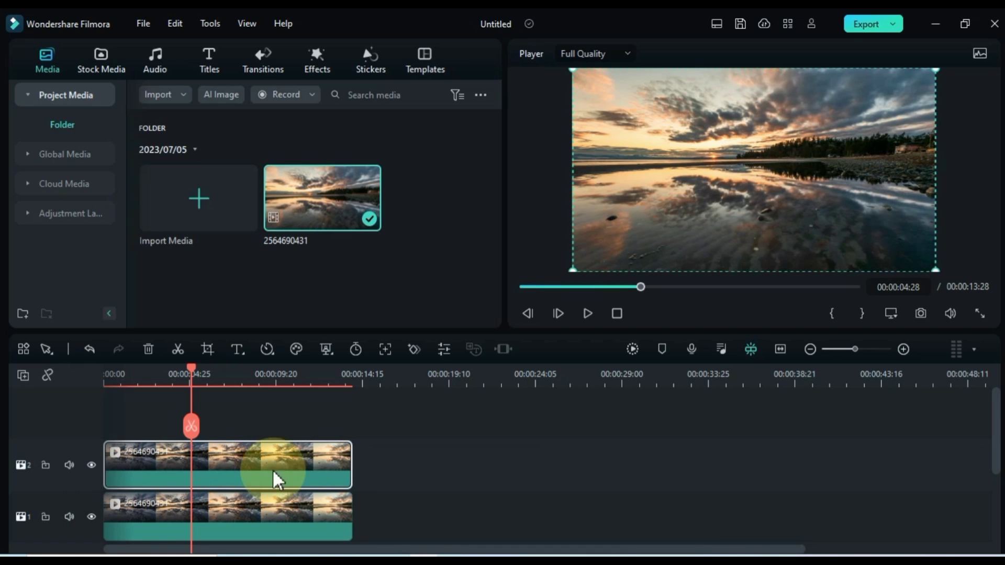
Stretch the upper clip to Slow 0.25x, lengthening the project to 00:00:55:29, and preview it
drag(345, 461, 904, 463)
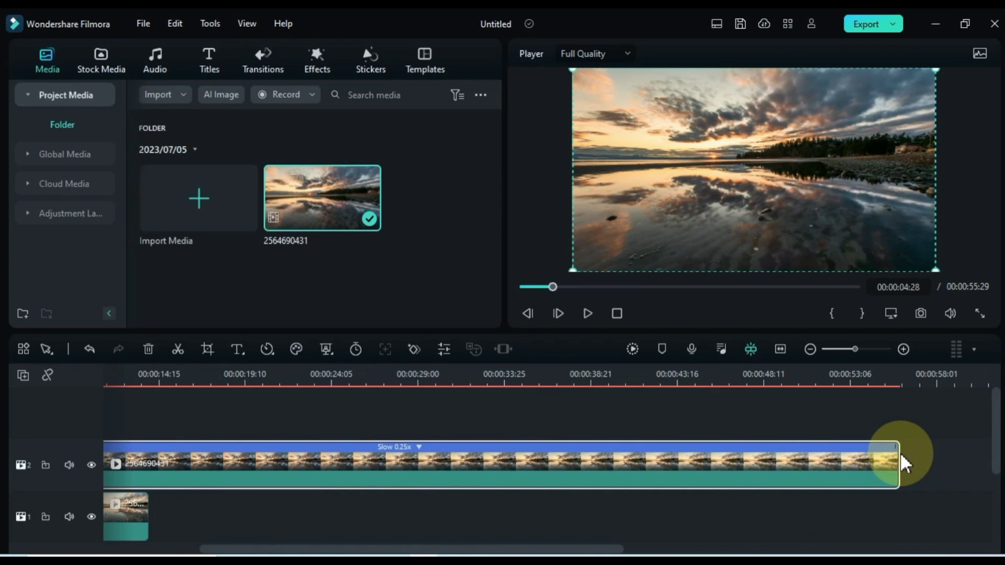
click(781, 350)
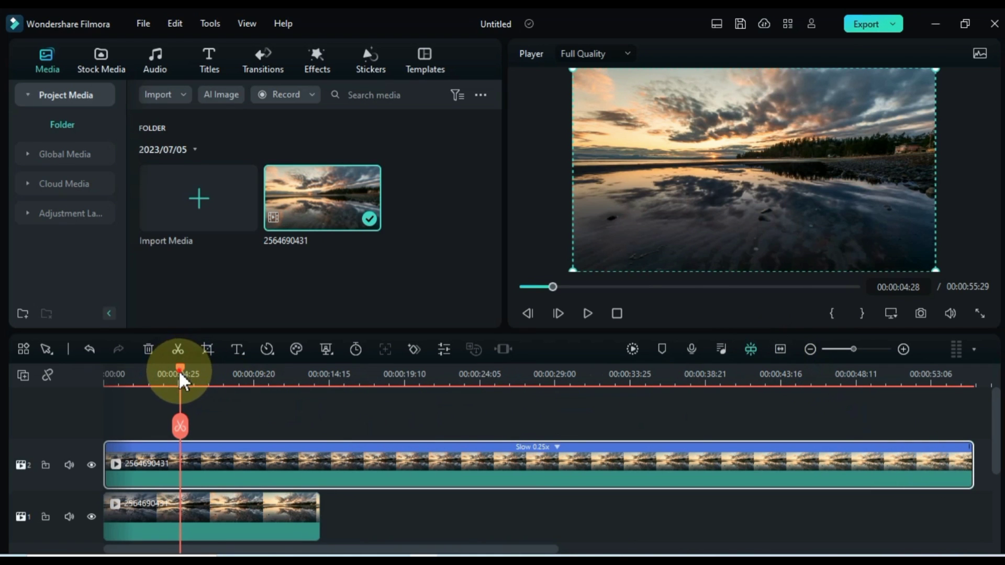
drag(180, 375, 90, 396)
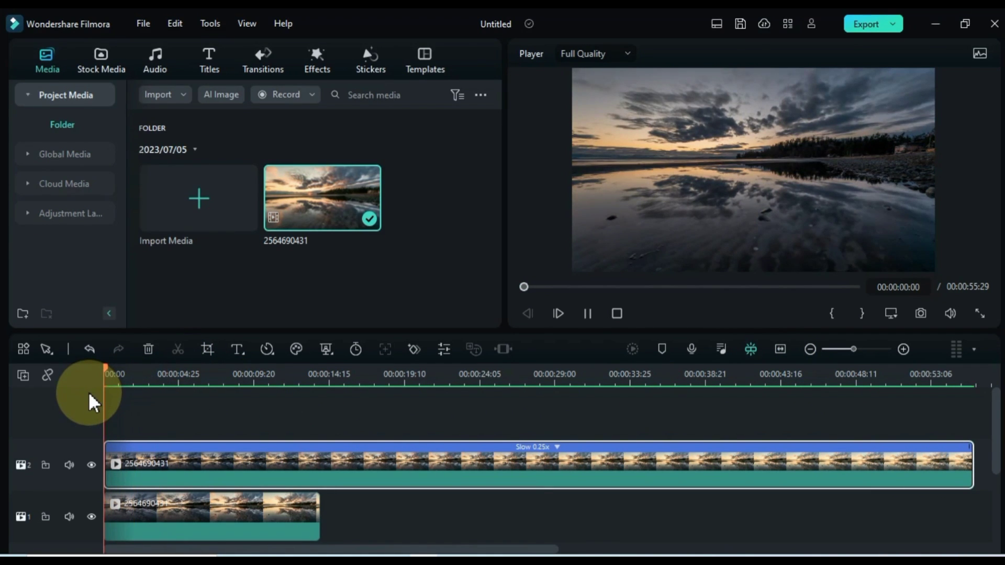
key(space)
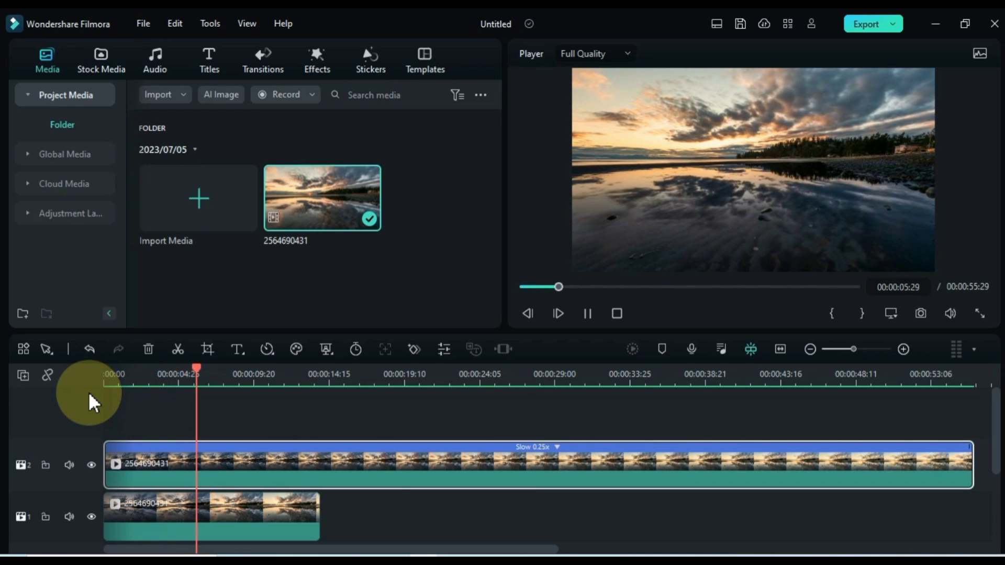
key(space)
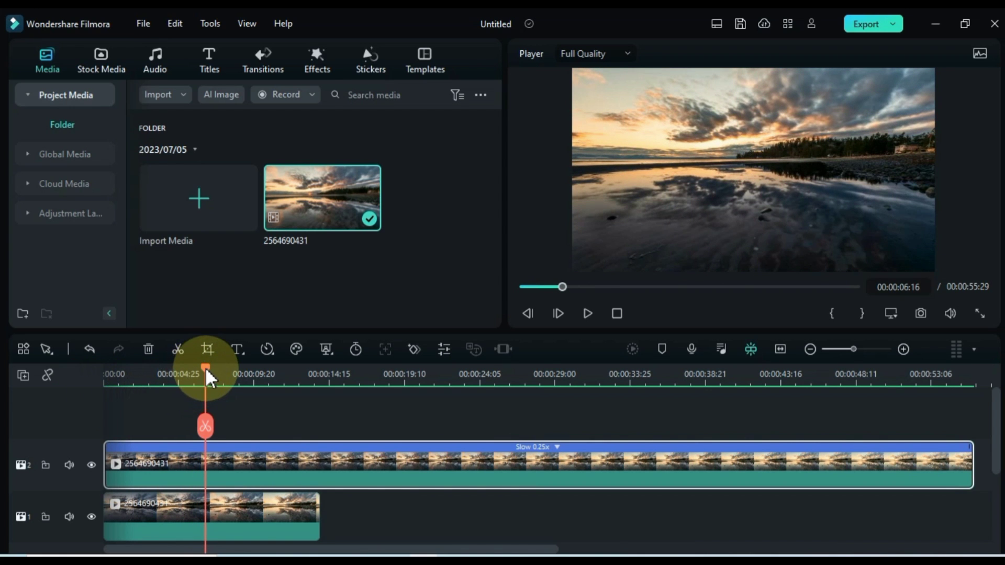
drag(207, 375, 94, 387)
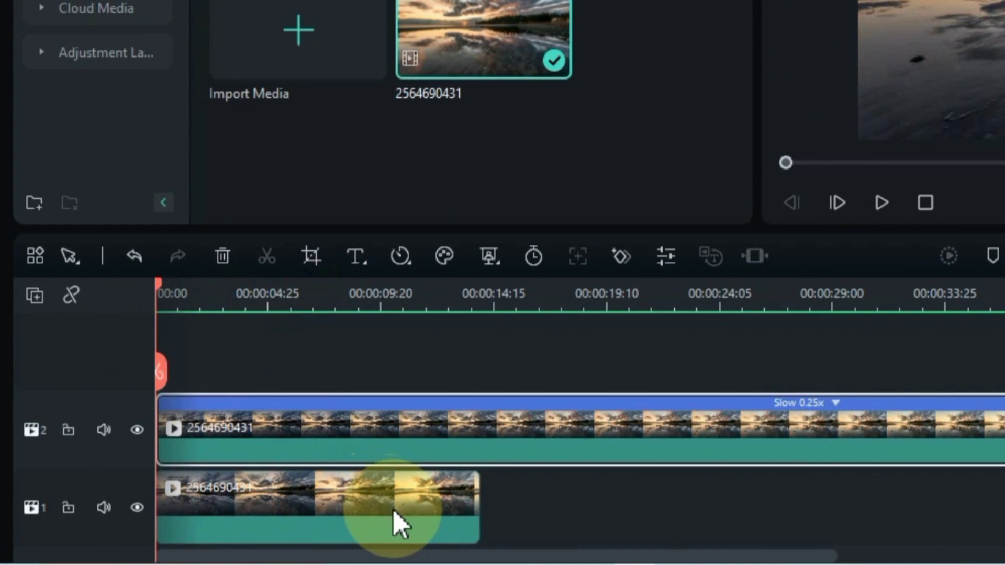
Shorten the lower clip to Fast 2.40x and play the preview
alt+click(395, 512)
drag(476, 496, 285, 495)
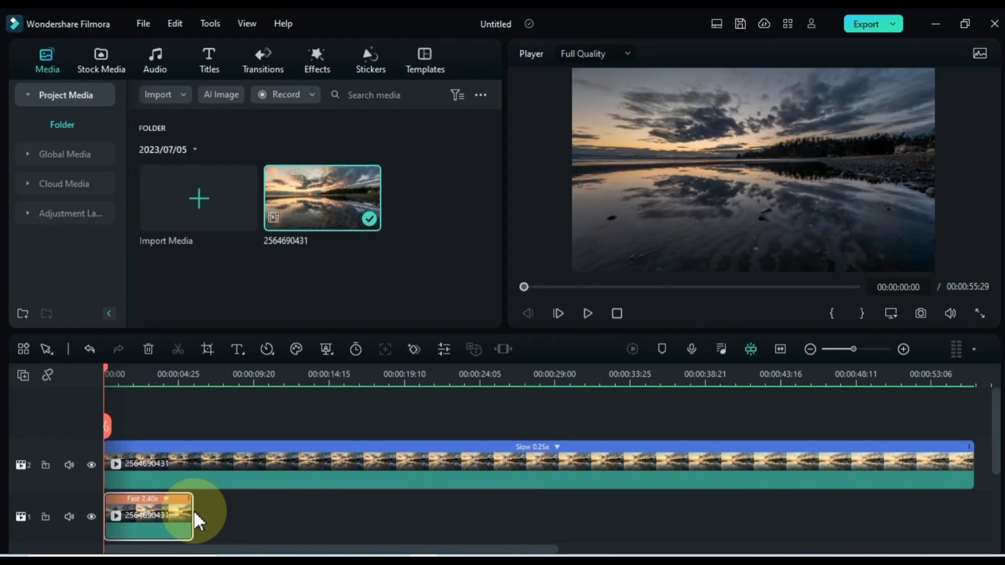
key(space)
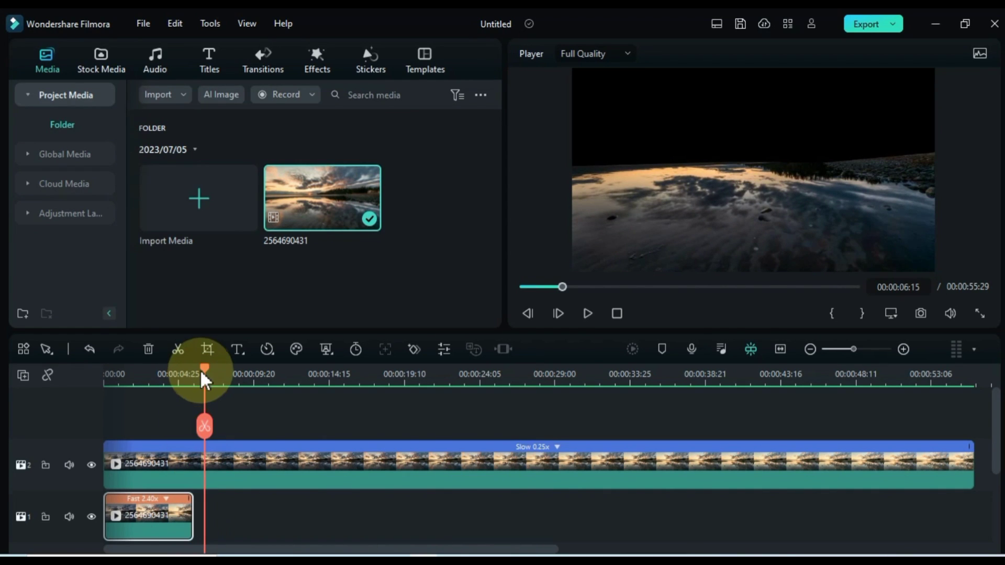
Turn Invert Mask on for the lower clip and off for the upper one, then play
drag(204, 373, 92, 398)
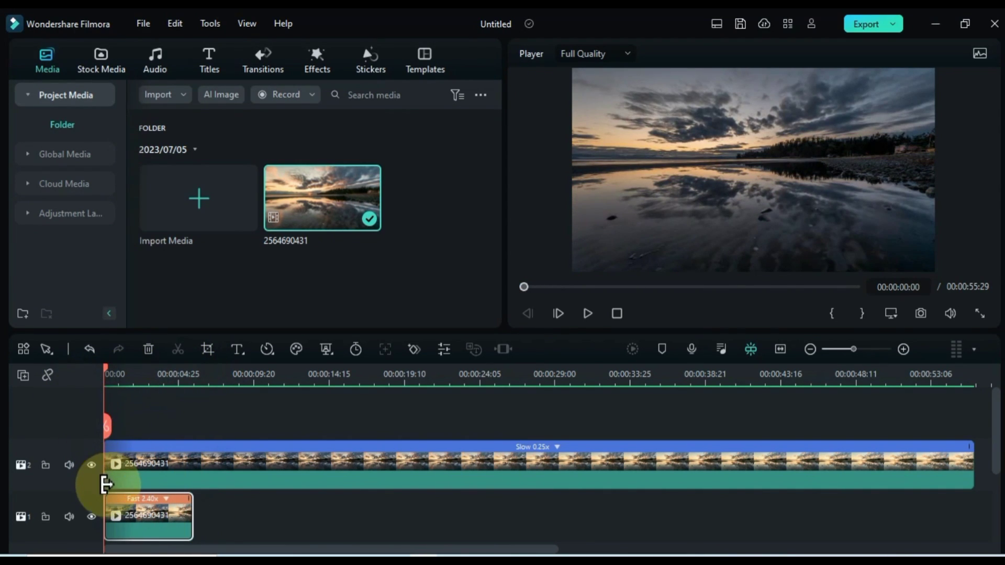
double_click(122, 514)
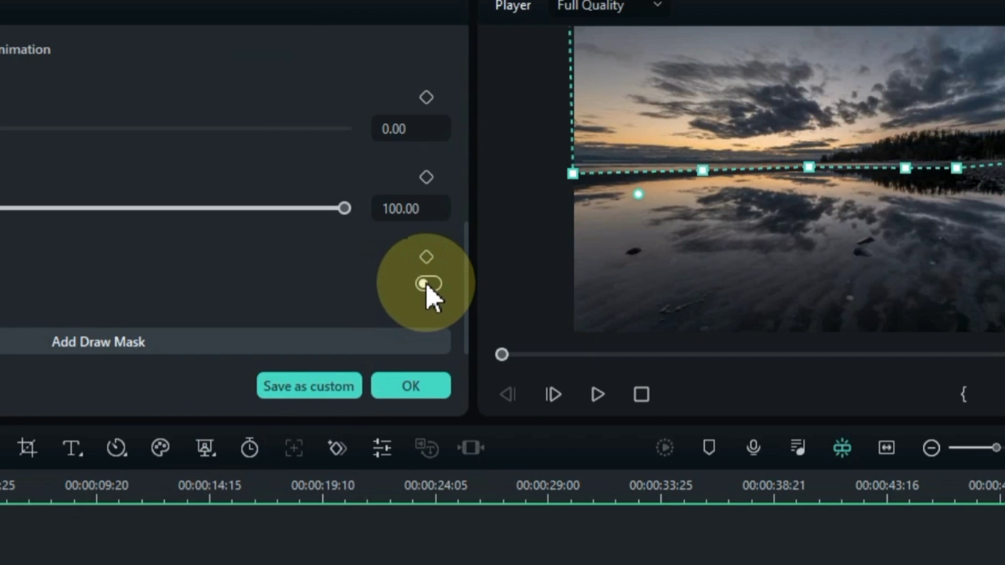
click(429, 284)
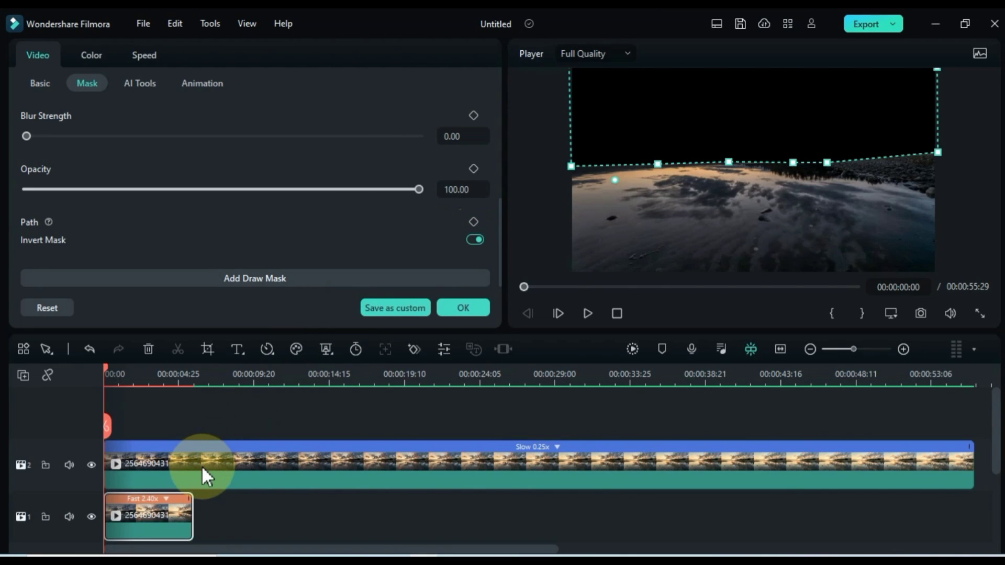
click(202, 466)
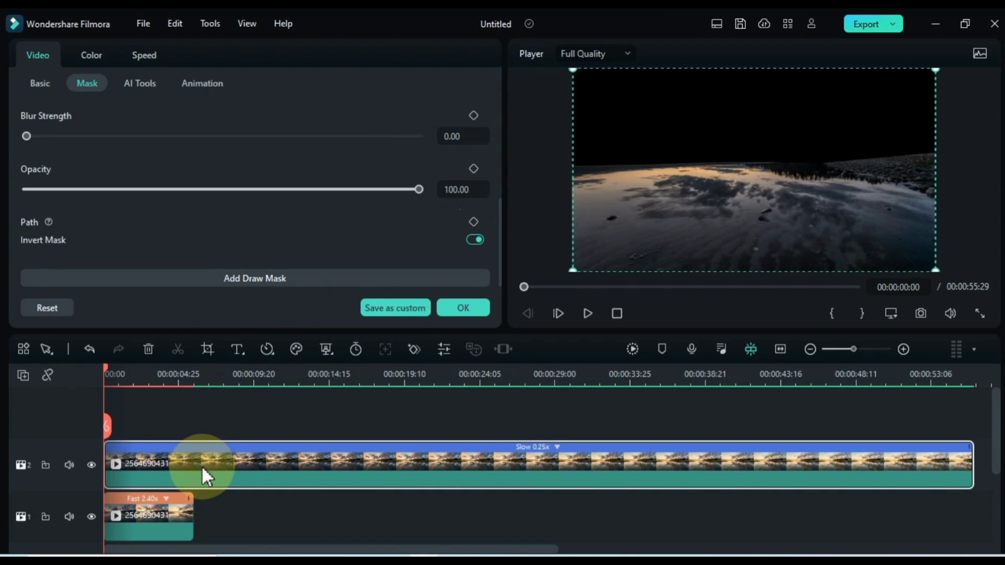
click(471, 241)
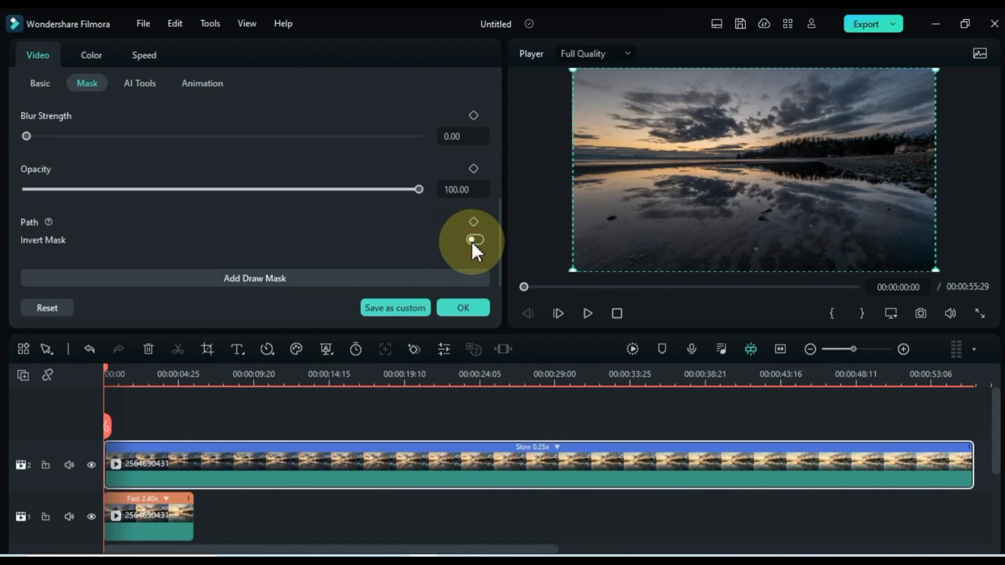
click(189, 417)
key(space)
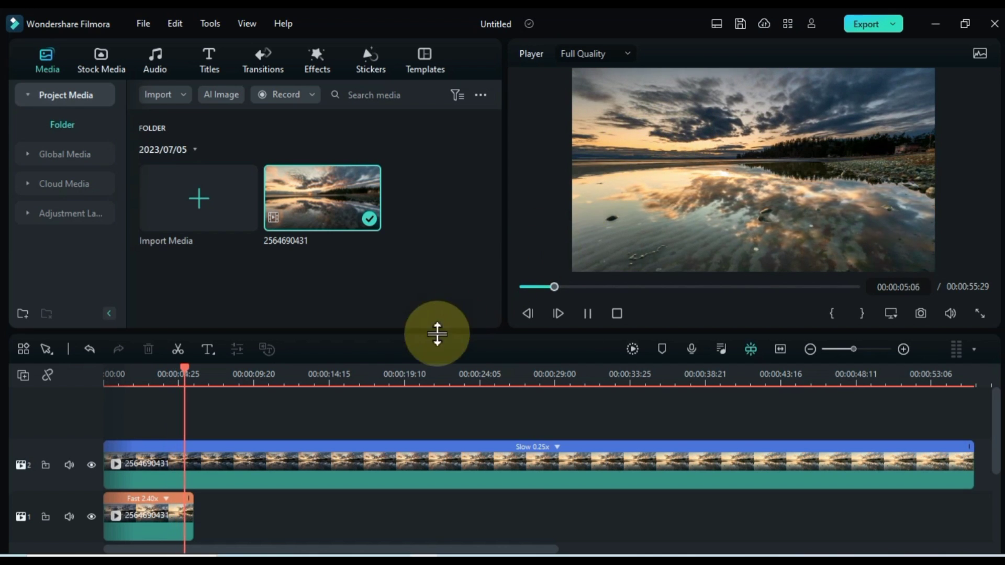
Trim the upper clip to end with the lower one at 00:00:05:24 and play from the start
click(298, 460)
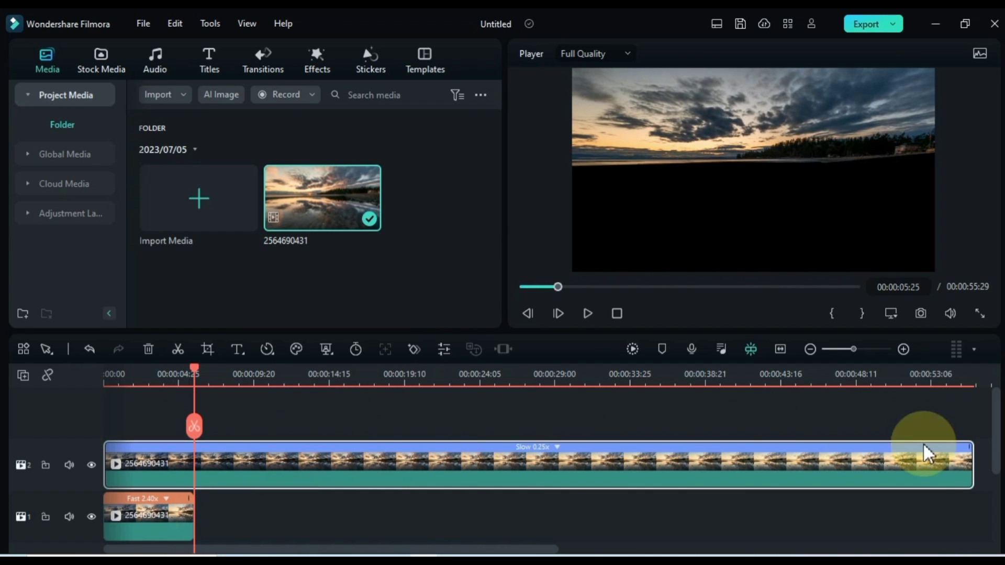
drag(970, 459, 192, 459)
drag(199, 382, 66, 407)
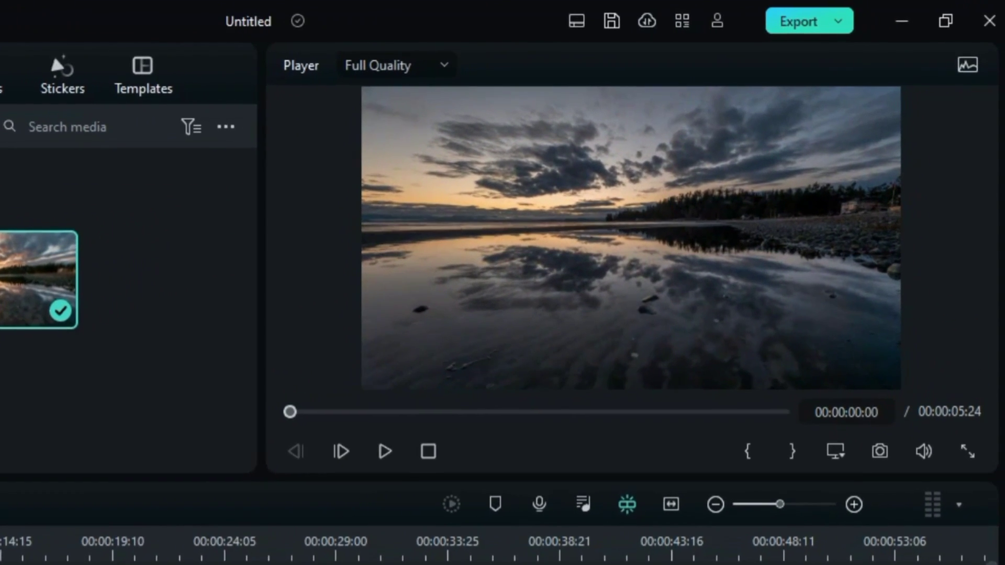
key(space)
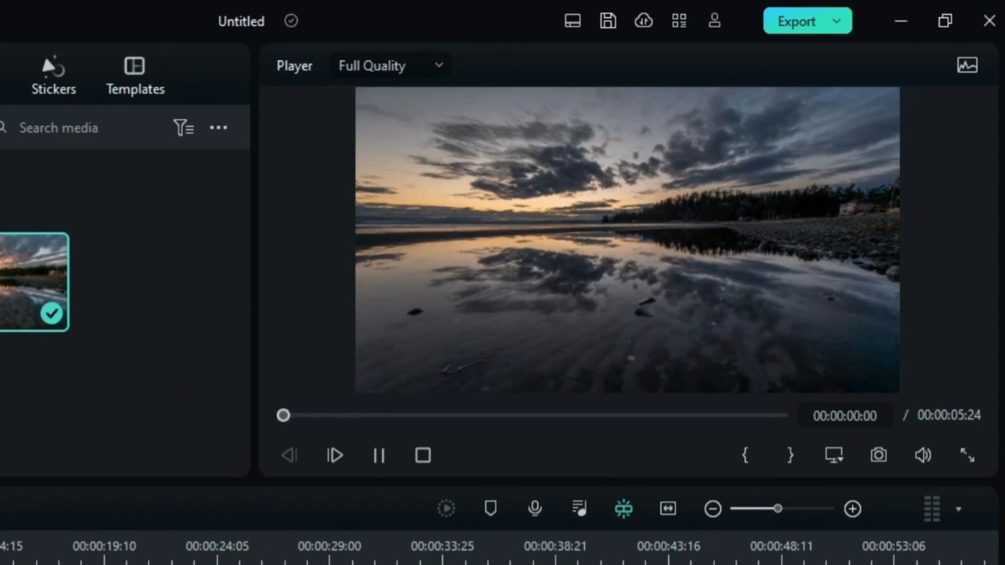